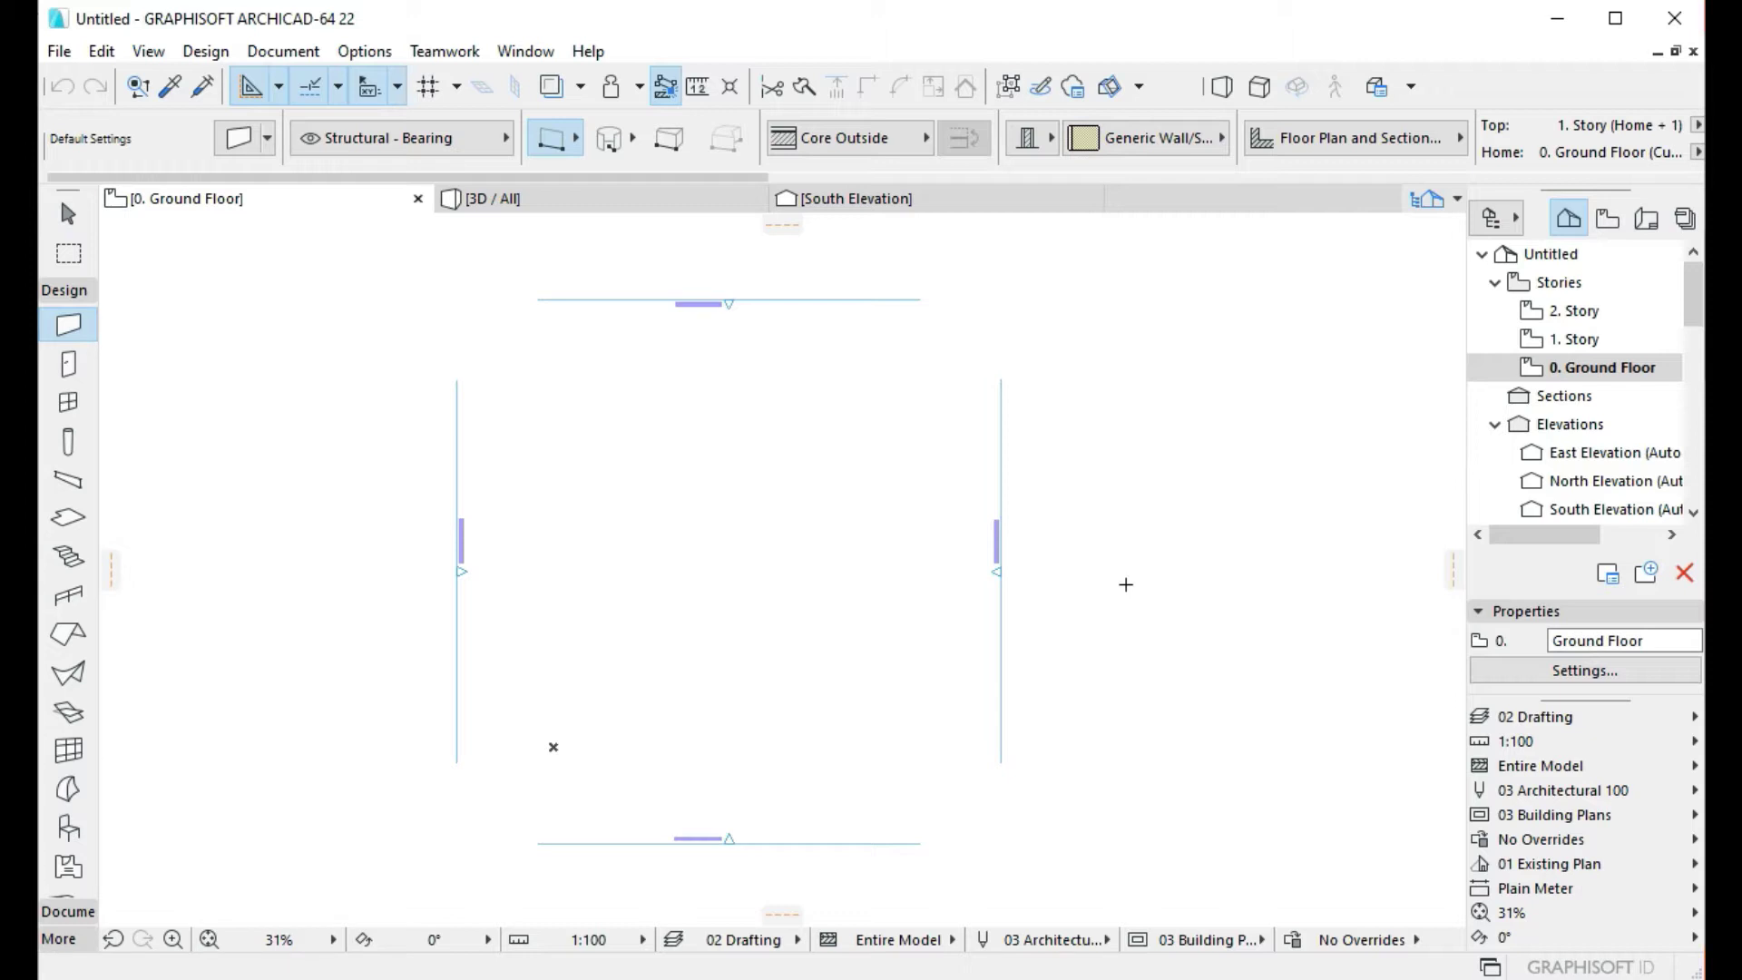
# Open the story settings and name story 0 GROUND FLOOR.
pyautogui.hotkey('ctrl', '7')
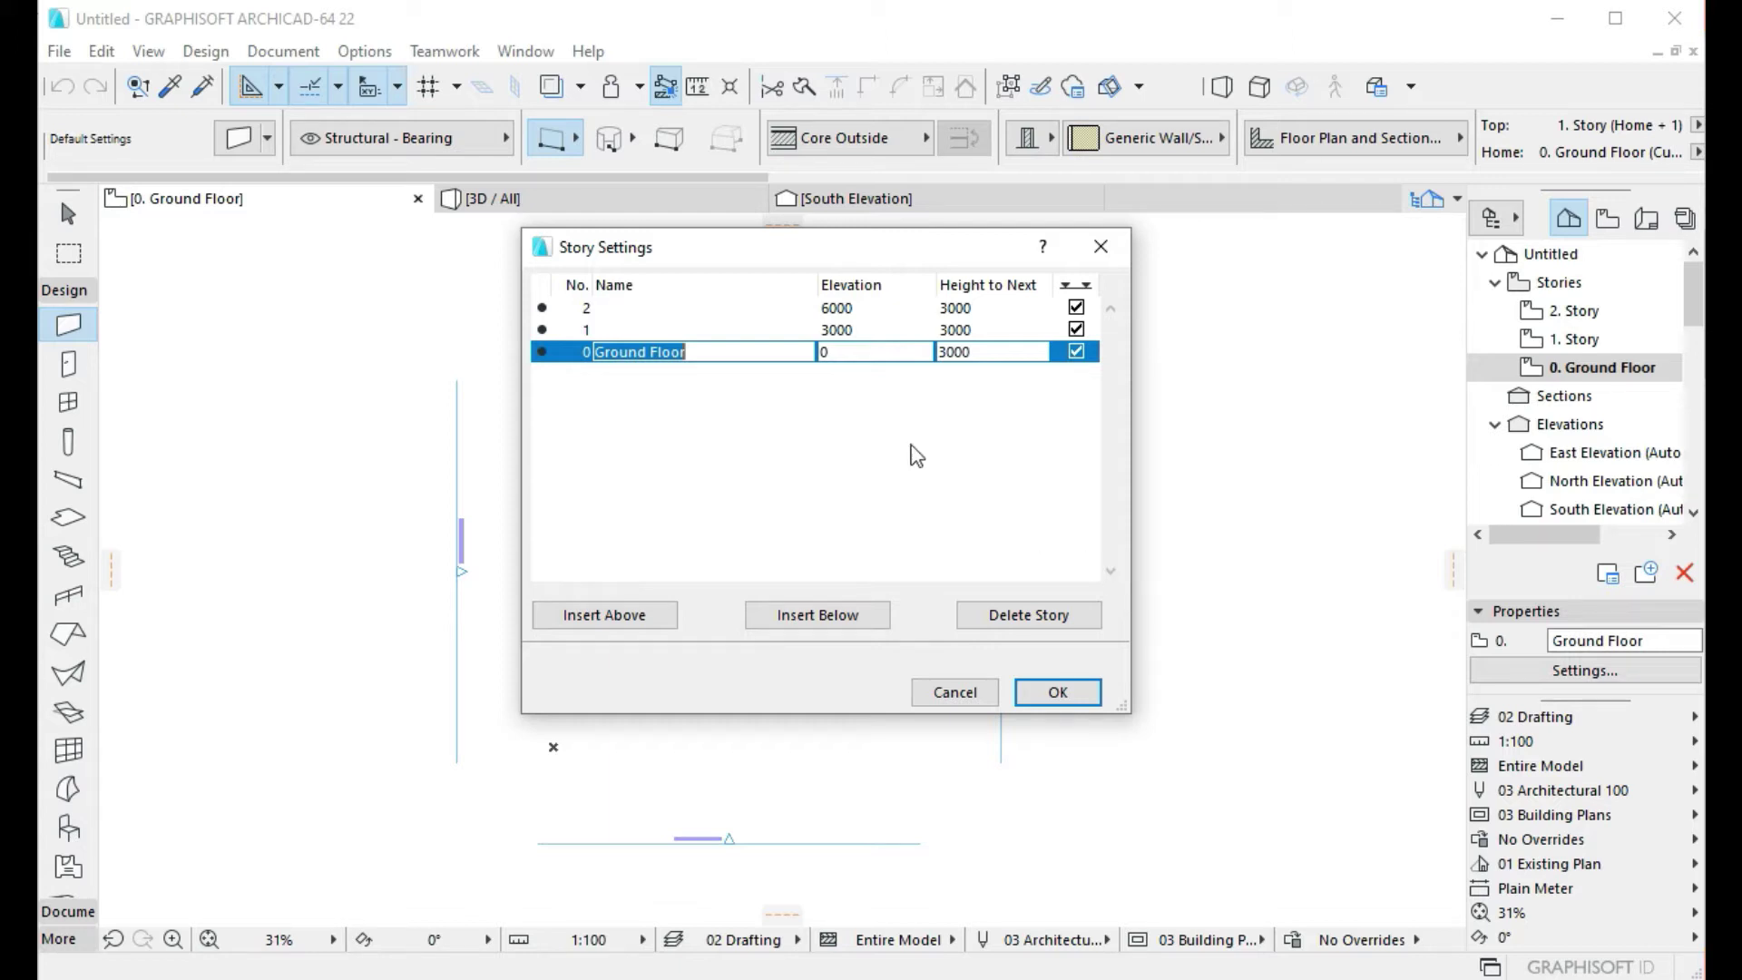
pyautogui.moveTo(789, 265); pyautogui.dragTo(809, 319)
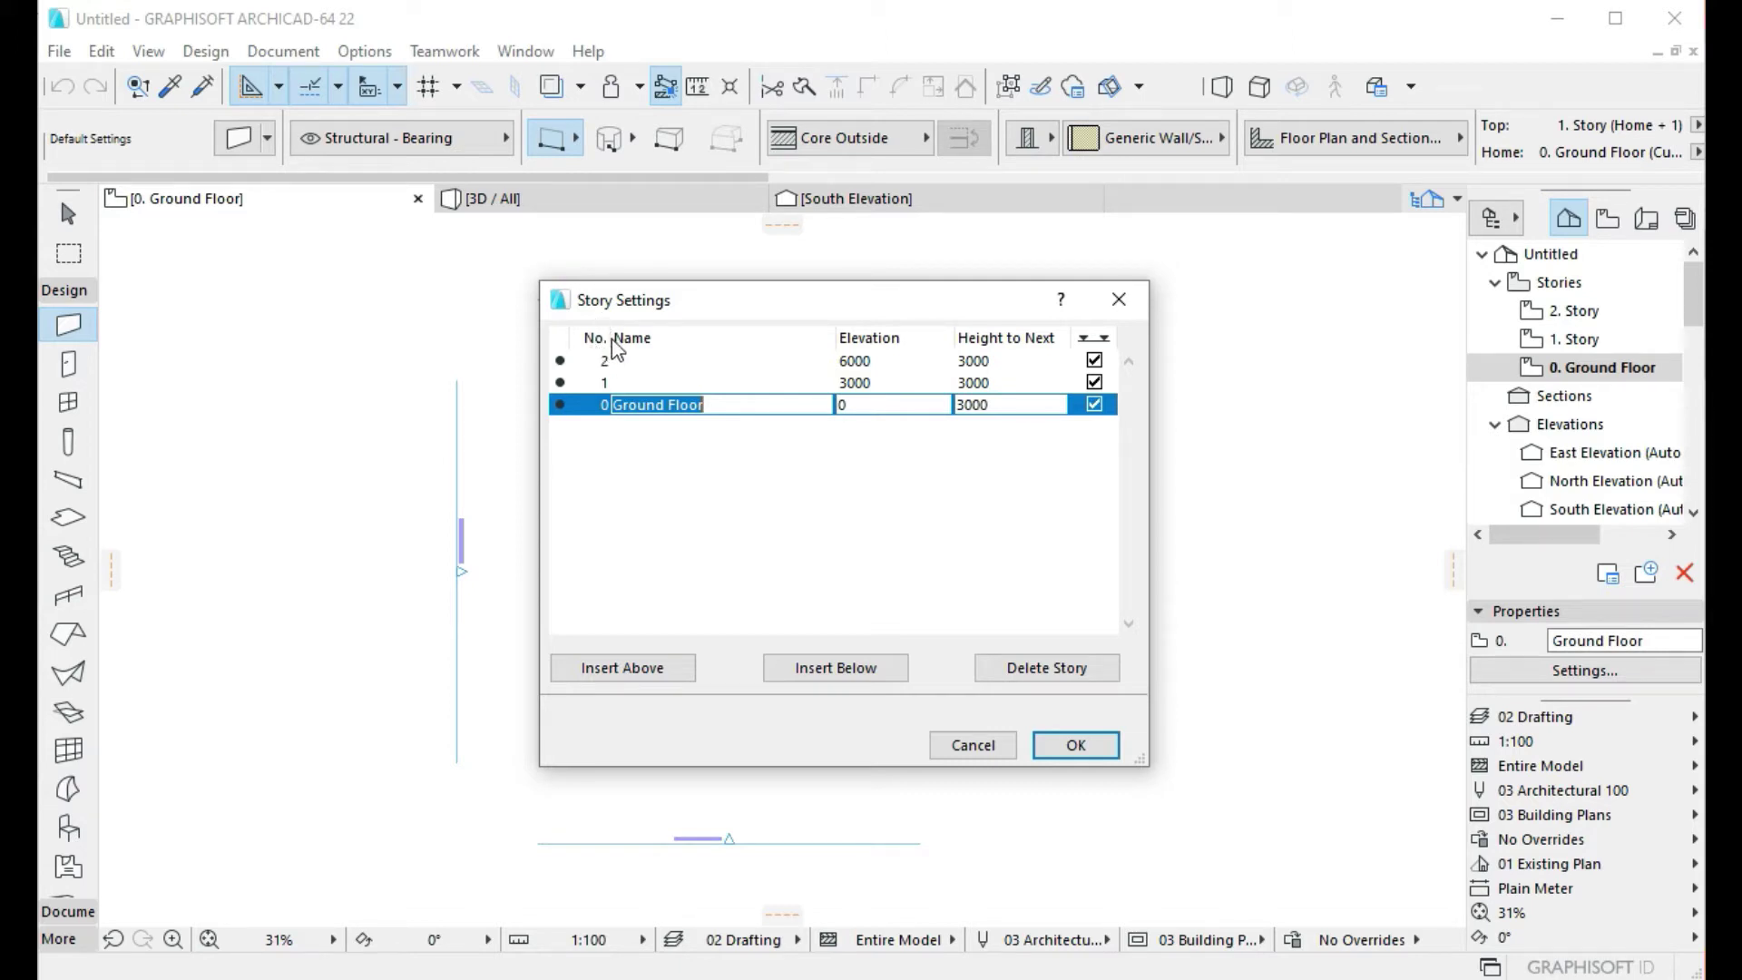
pyautogui.click(653, 340)
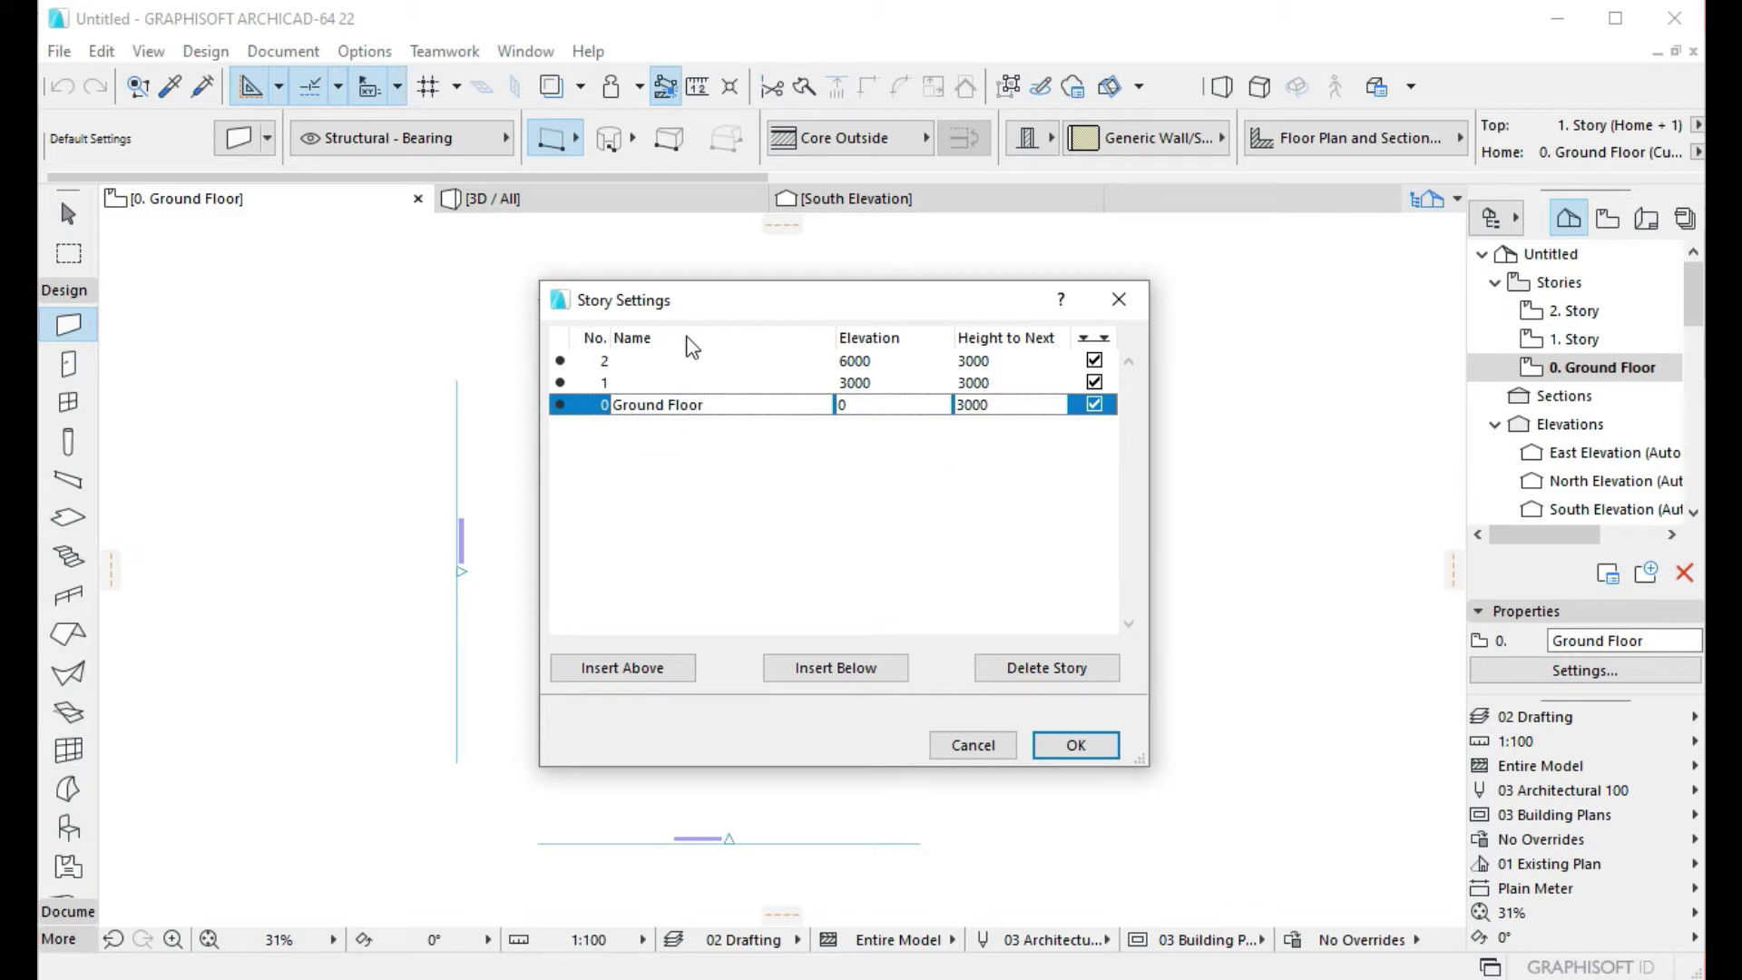
pyautogui.click(920, 338)
pyautogui.click(753, 401)
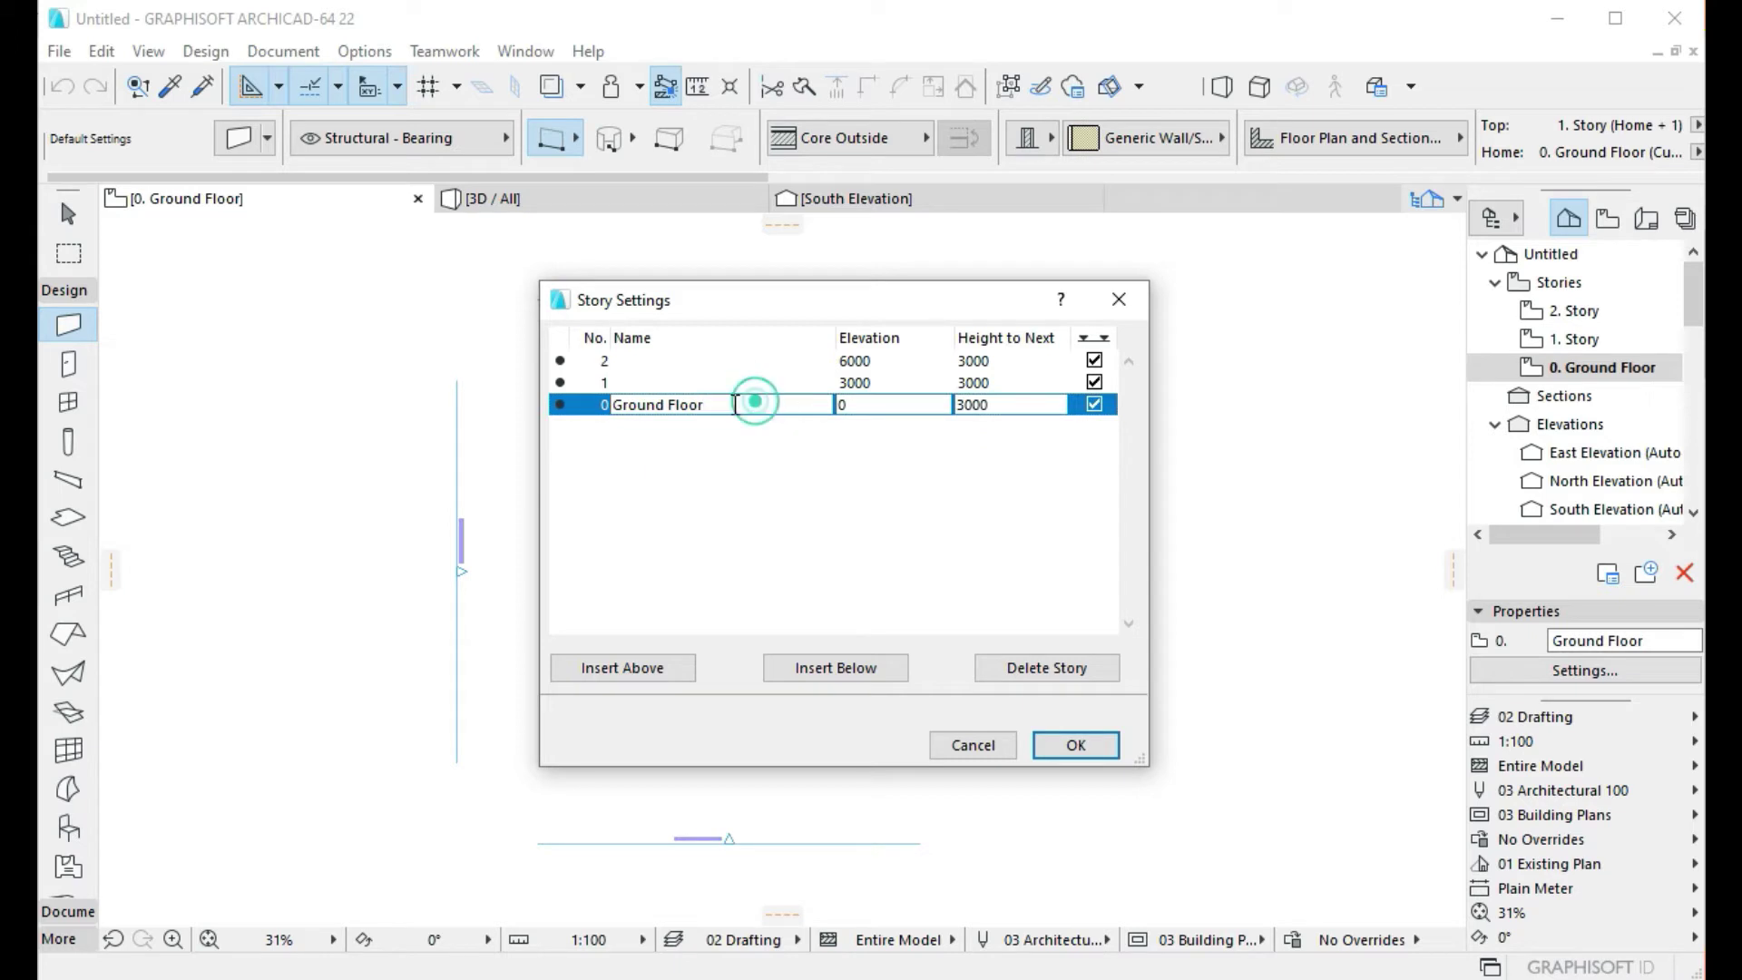
pyautogui.click(753, 401)
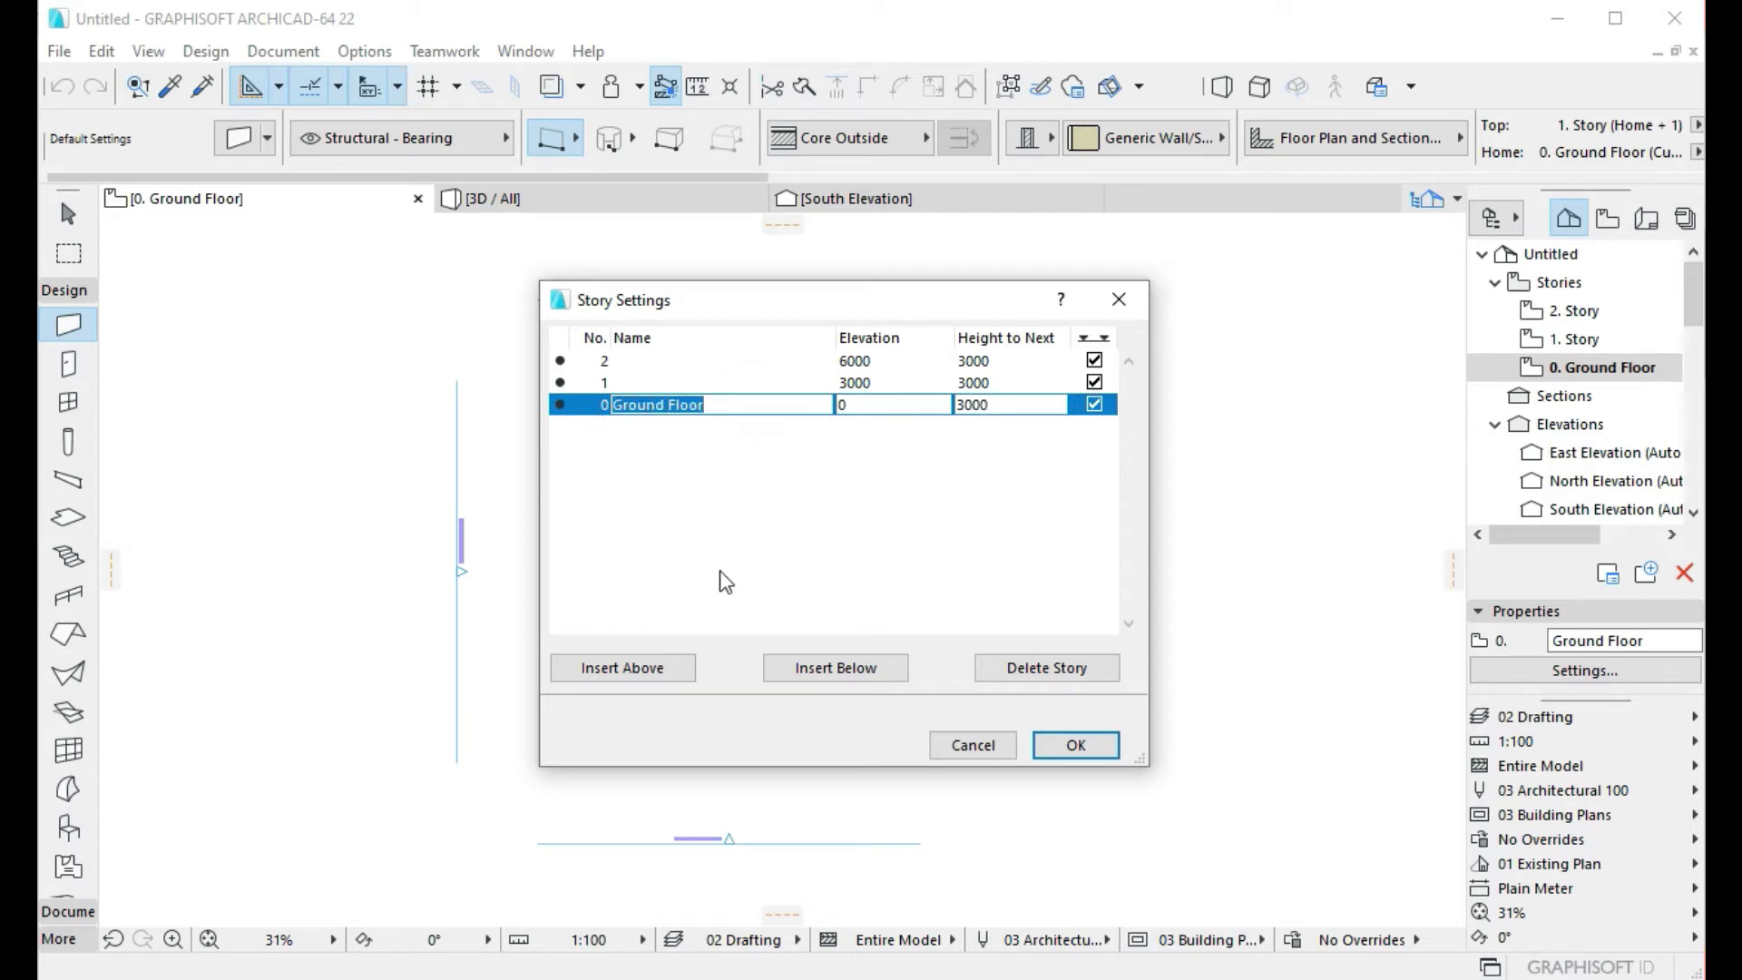
pyautogui.write('GRO')
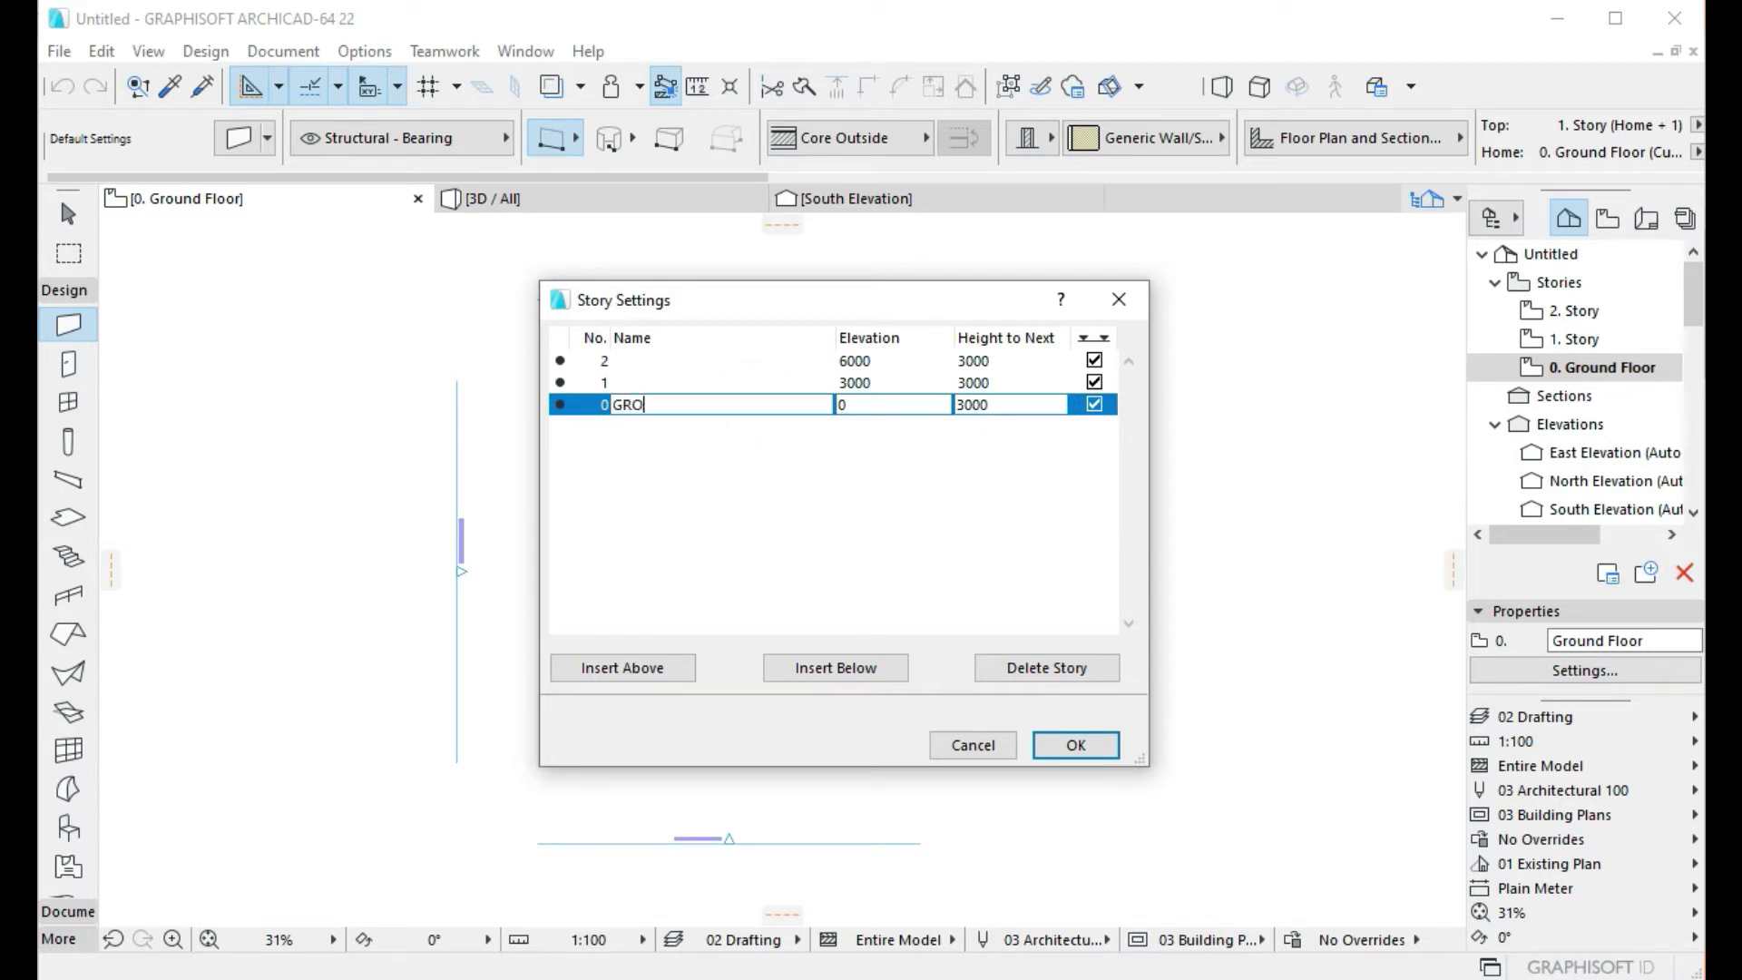
pyautogui.write('UND FLOOR')
# Set the GROUND FLOOR story's elevation to 200 and its height to next to 3000.
pyautogui.click(891, 401)
pyautogui.click(891, 406)
pyautogui.write('200')
pyautogui.press('Return')
pyautogui.click(1006, 406)
pyautogui.press('BackSpace')
pyautogui.press('BackSpace')
pyautogui.press('BackSpace')
pyautogui.press('BackSpace')
pyautogui.write('3000')
pyautogui.doubleClick(1006, 411)
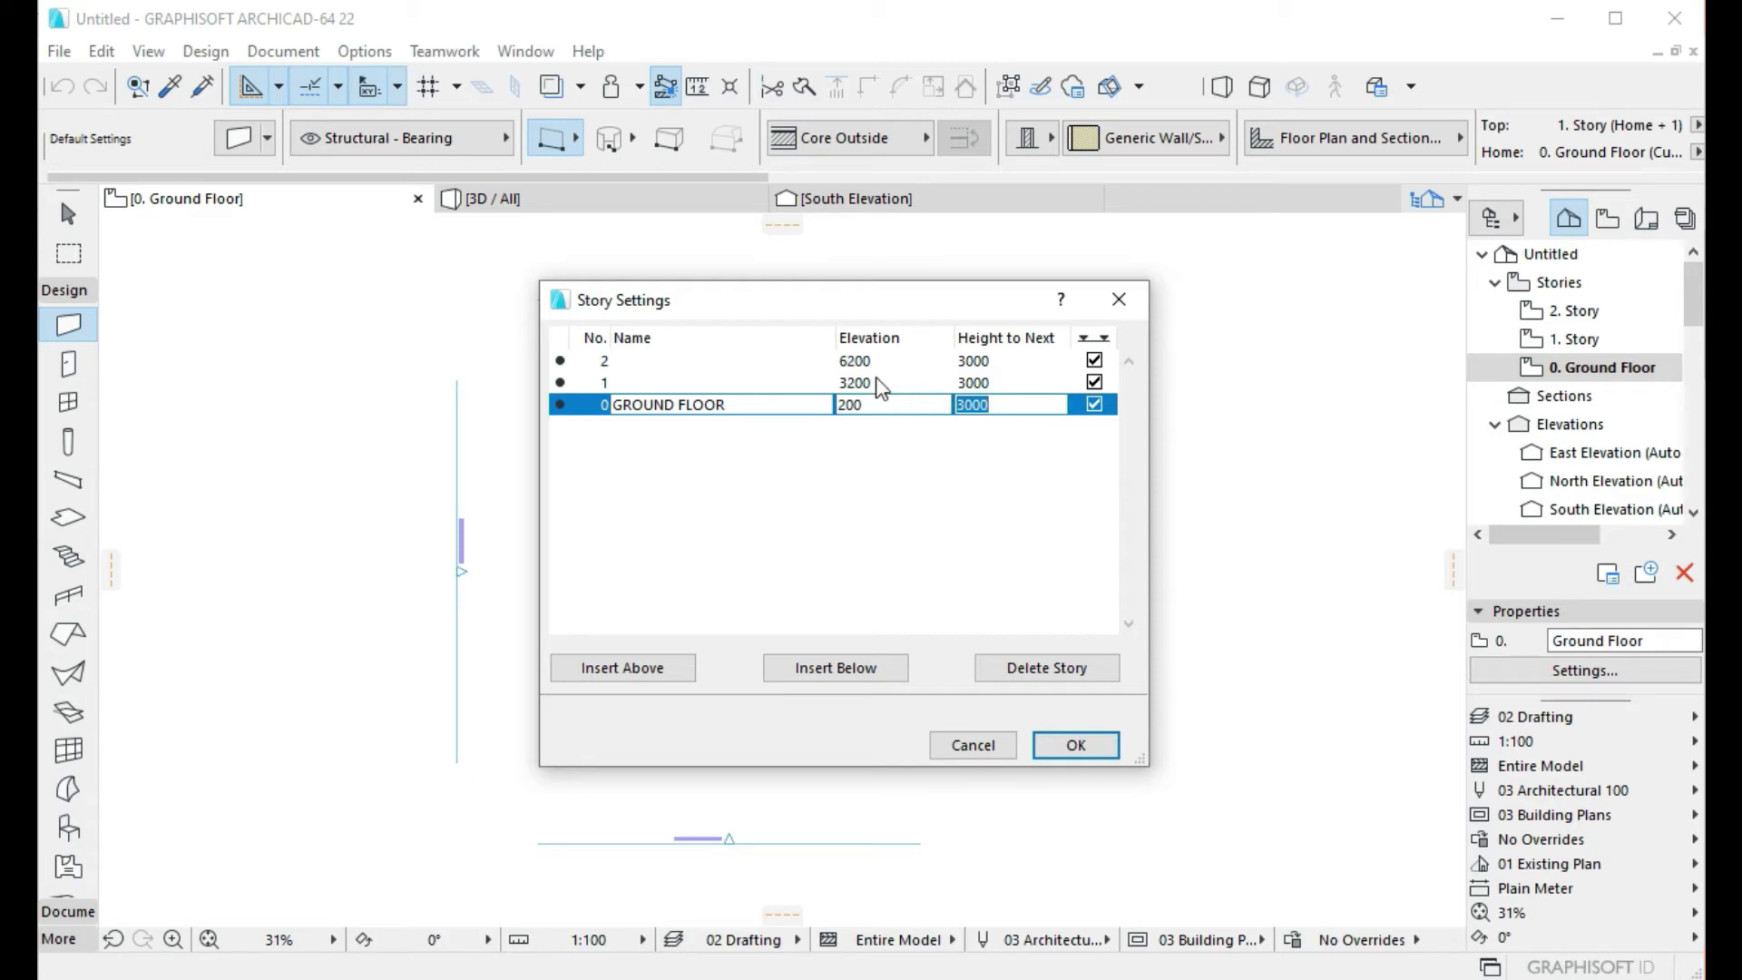
pyautogui.click(1015, 404)
# Name story 1 SECOND FLOOR, keeping its height to next at 3000.
pyautogui.click(867, 383)
pyautogui.press('Tab')
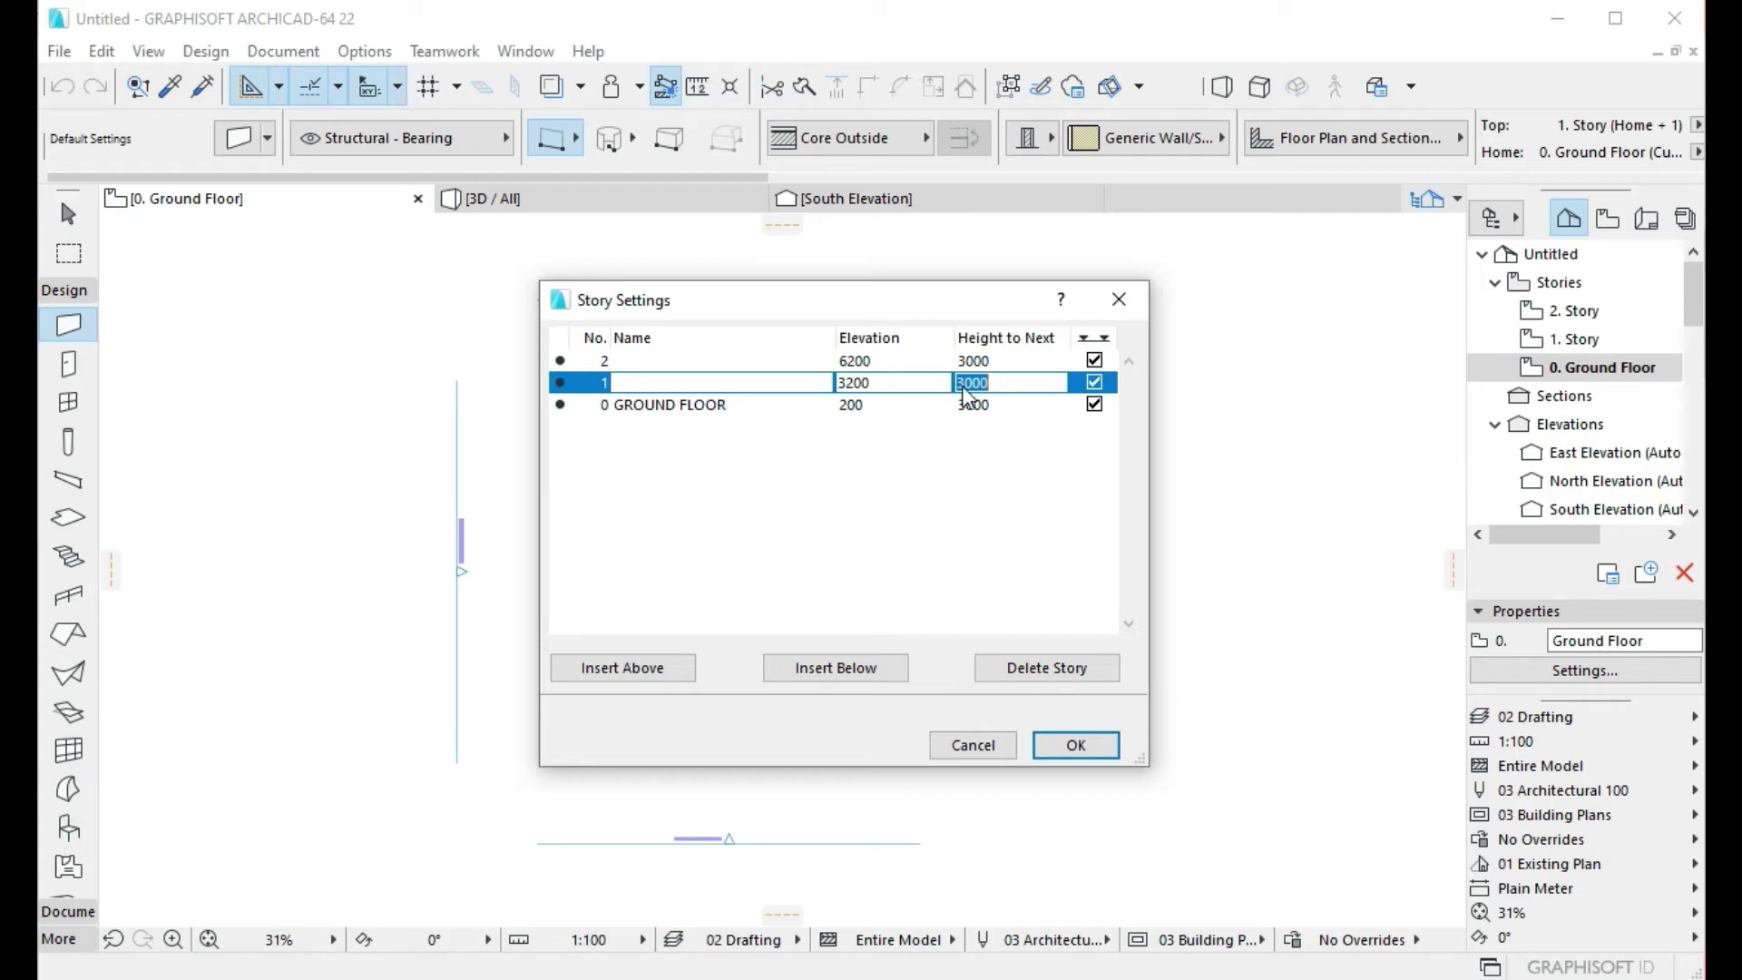
pyautogui.click(722, 384)
pyautogui.write('SECOND FLOOR')
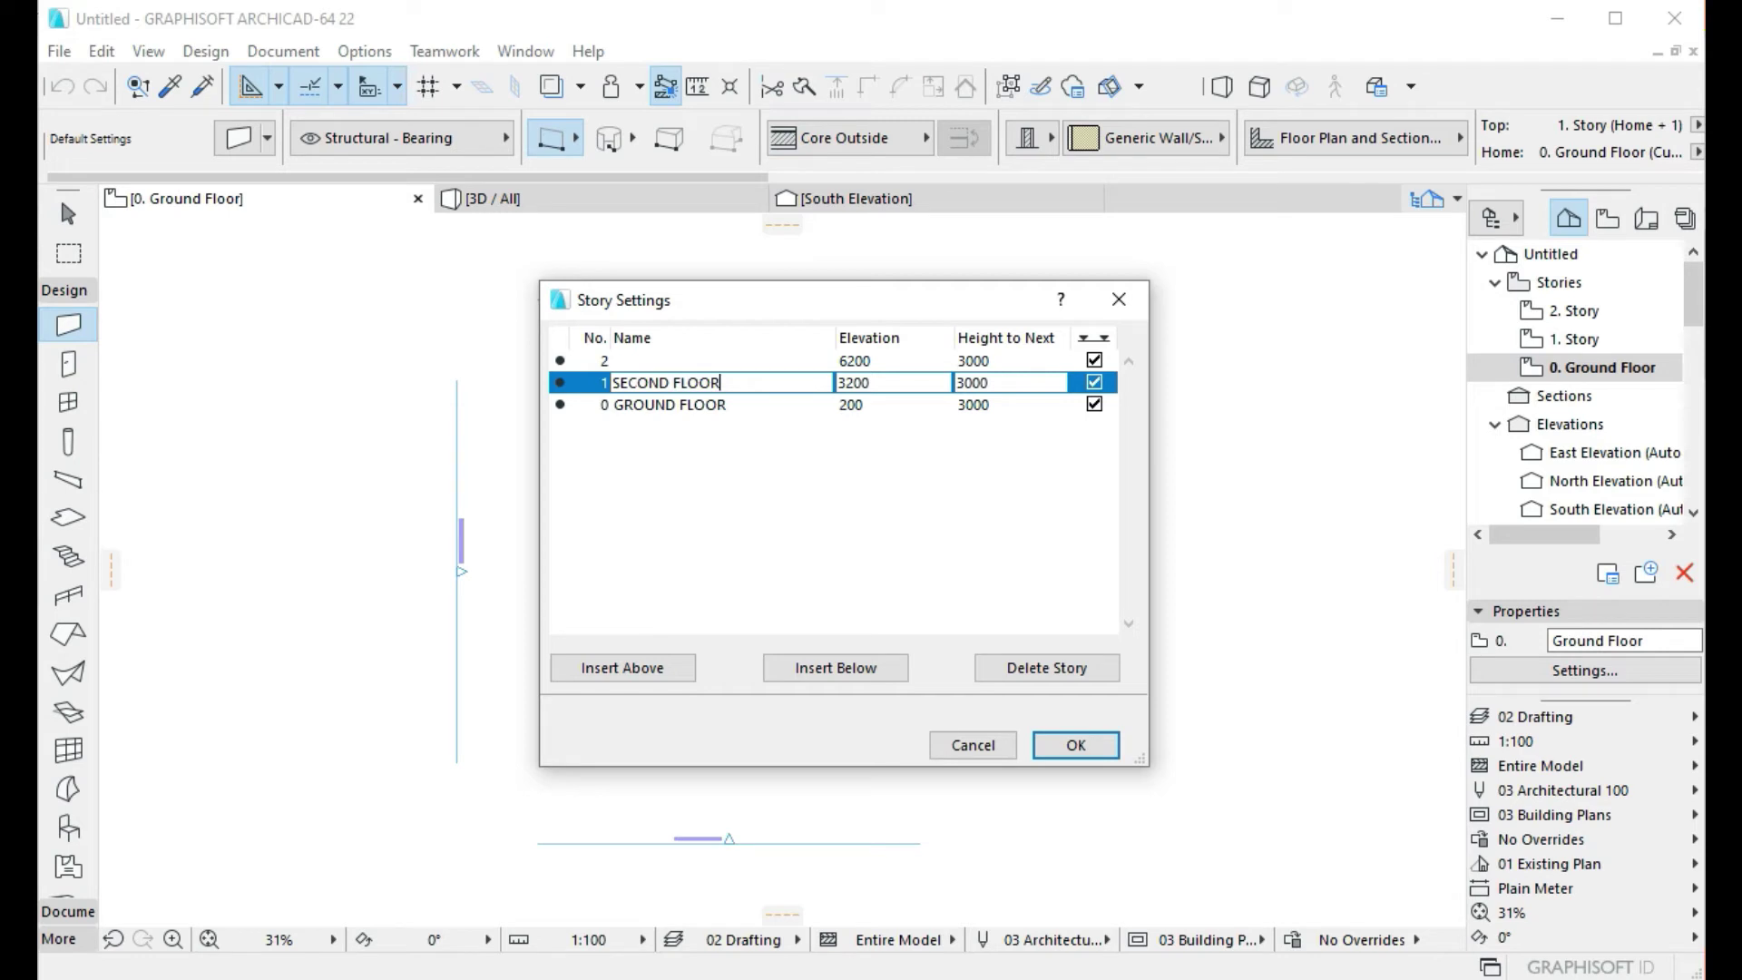
pyautogui.click(903, 380)
pyautogui.click(994, 385)
pyautogui.doubleClick(1005, 382)
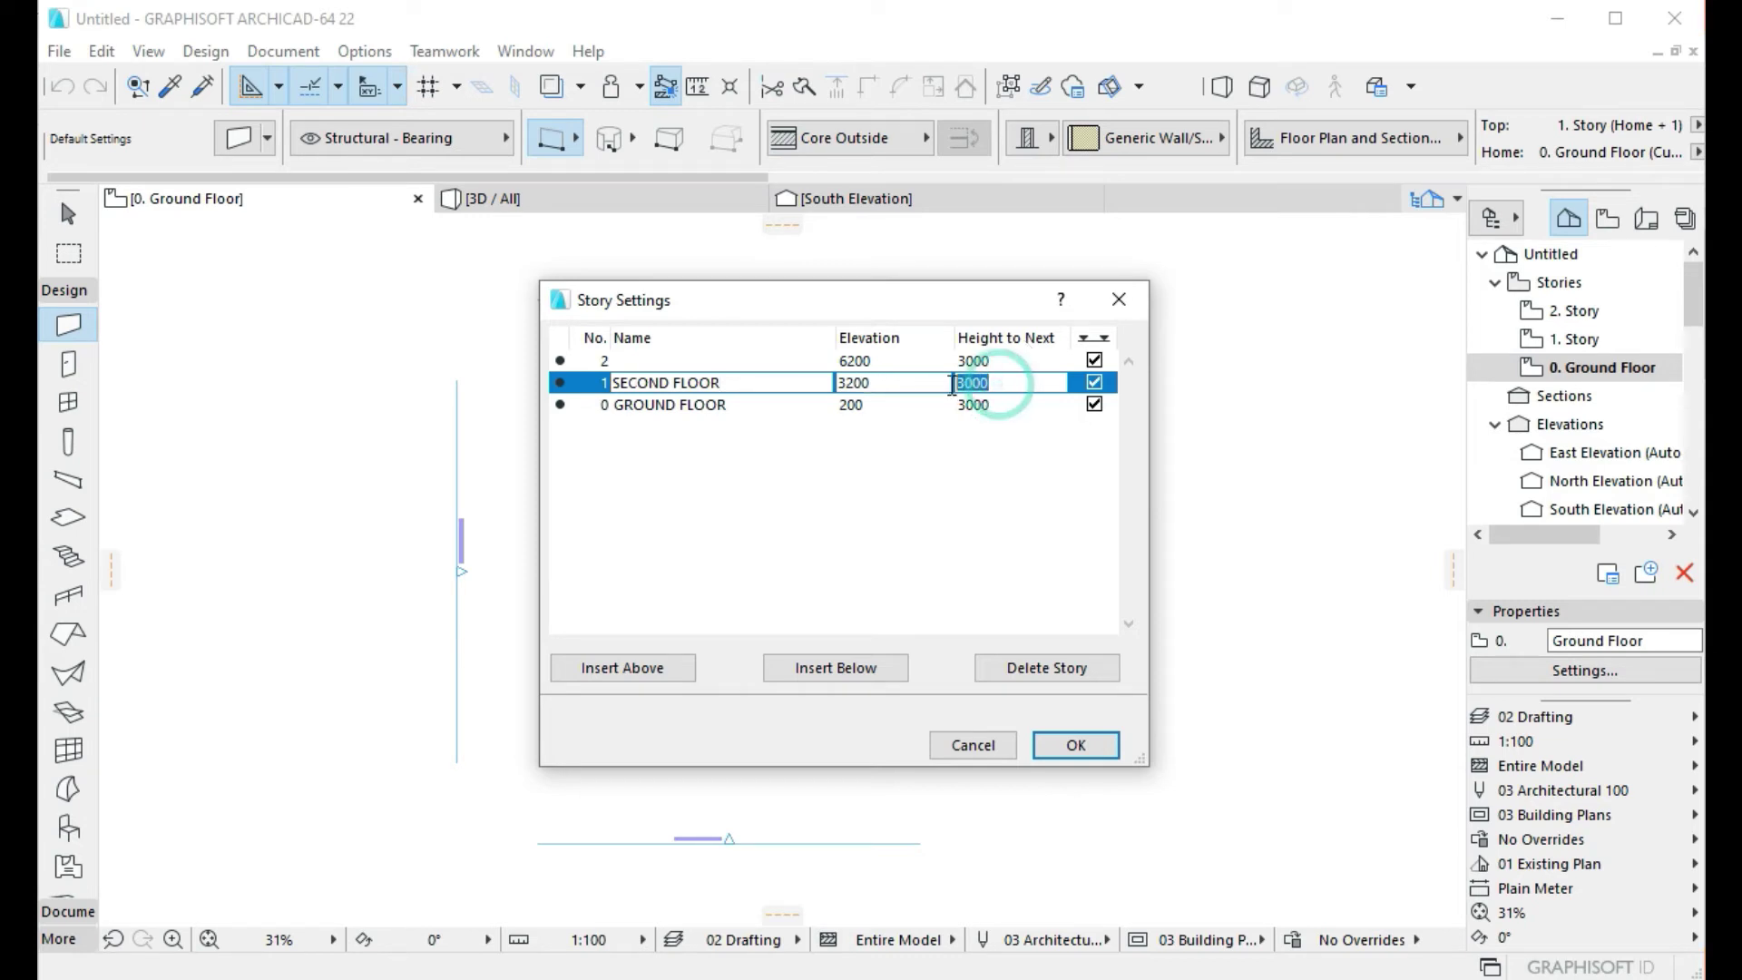
pyautogui.click(1013, 384)
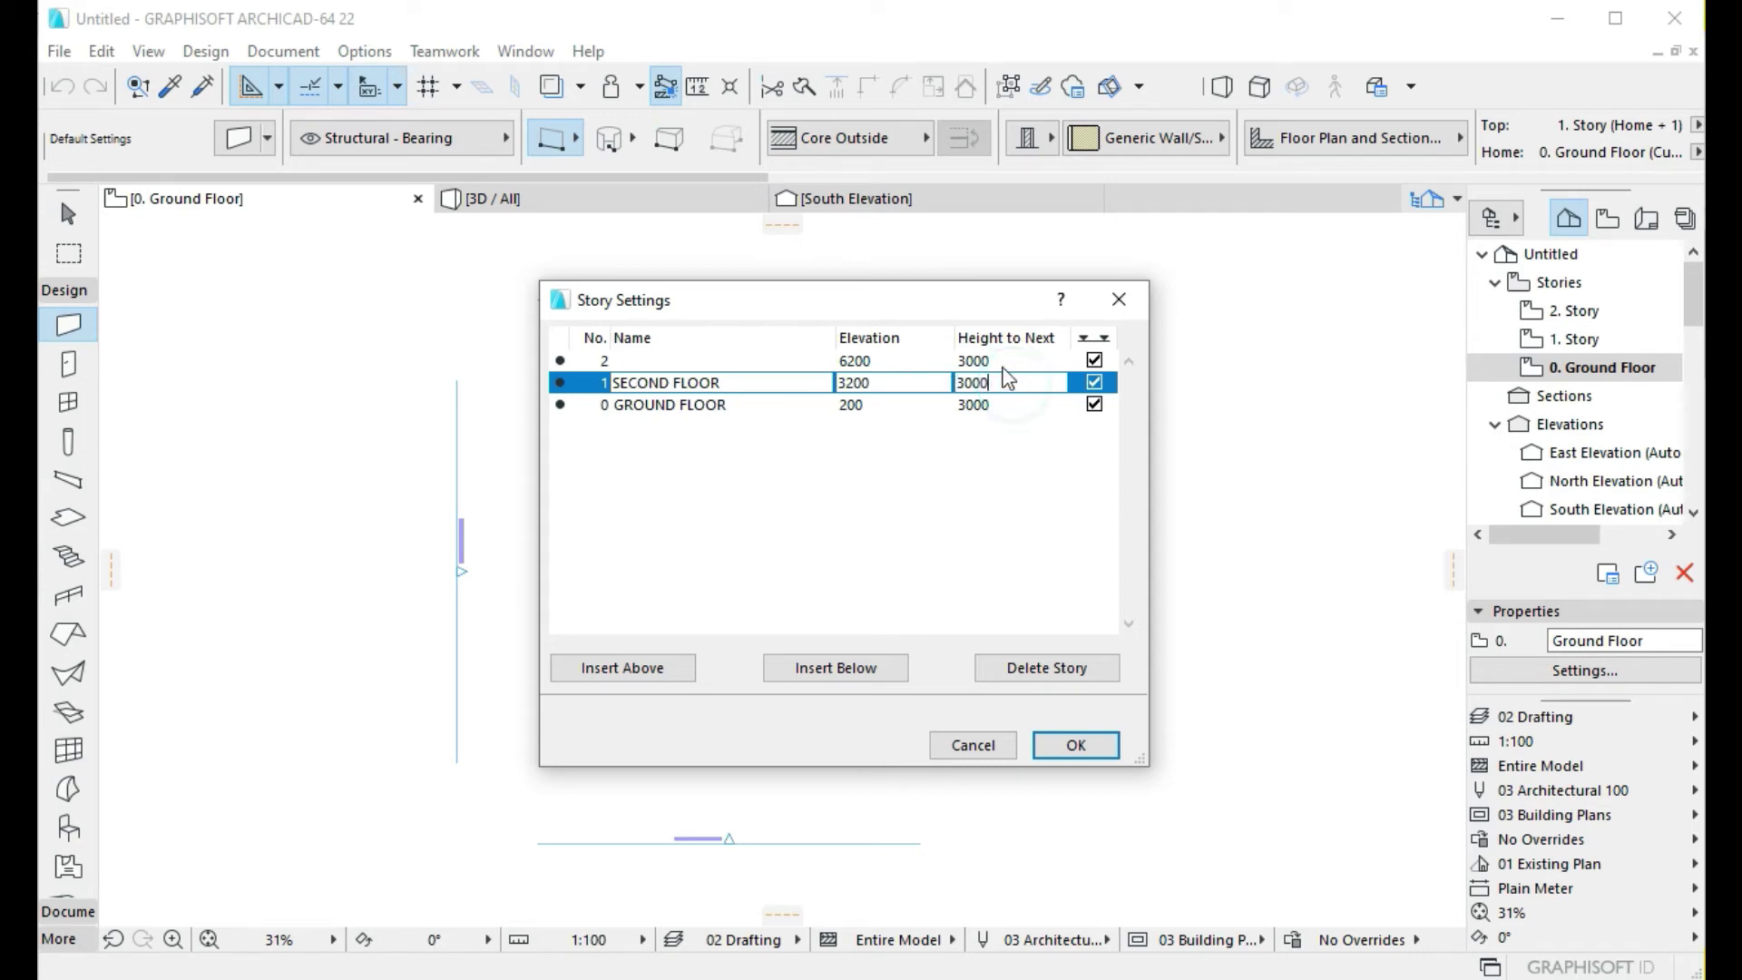
# Name story 2 ROOF in the story settings.
pyautogui.click(725, 360)
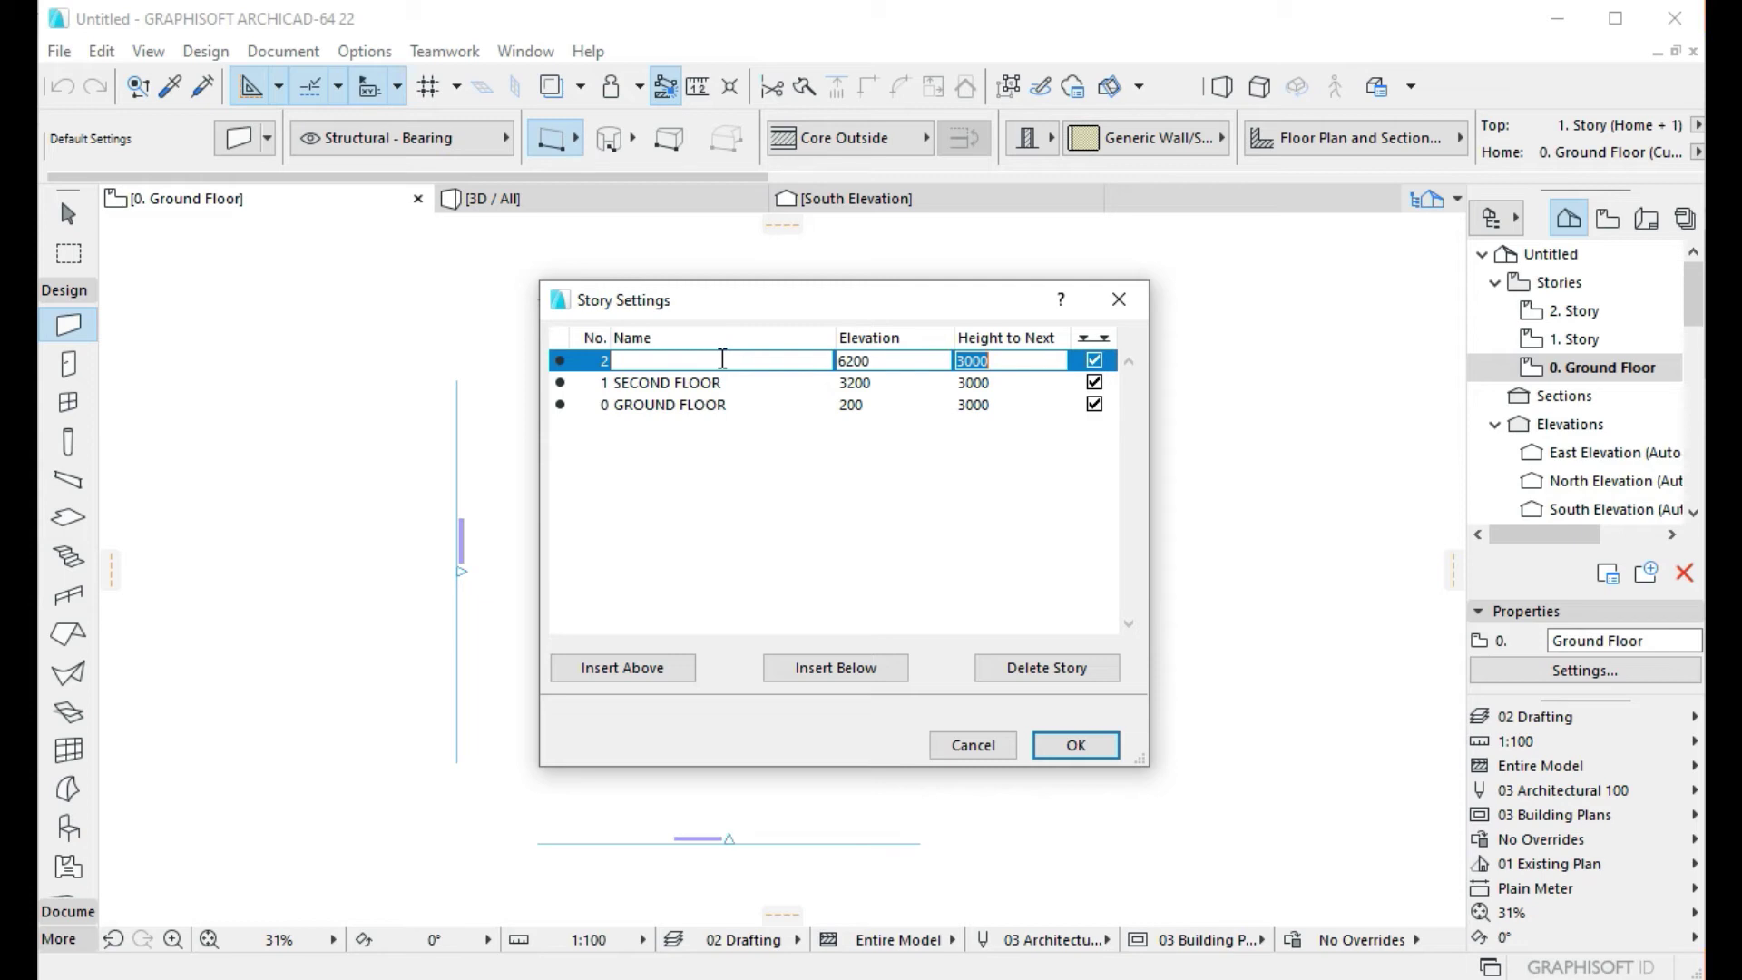
pyautogui.click(723, 361)
pyautogui.write('ROOF')
pyautogui.click(1033, 361)
# Insert an extra story above ROOF and delete it again.
pyautogui.click(726, 485)
pyautogui.click(853, 310)
pyautogui.click(708, 518)
pyautogui.click(640, 672)
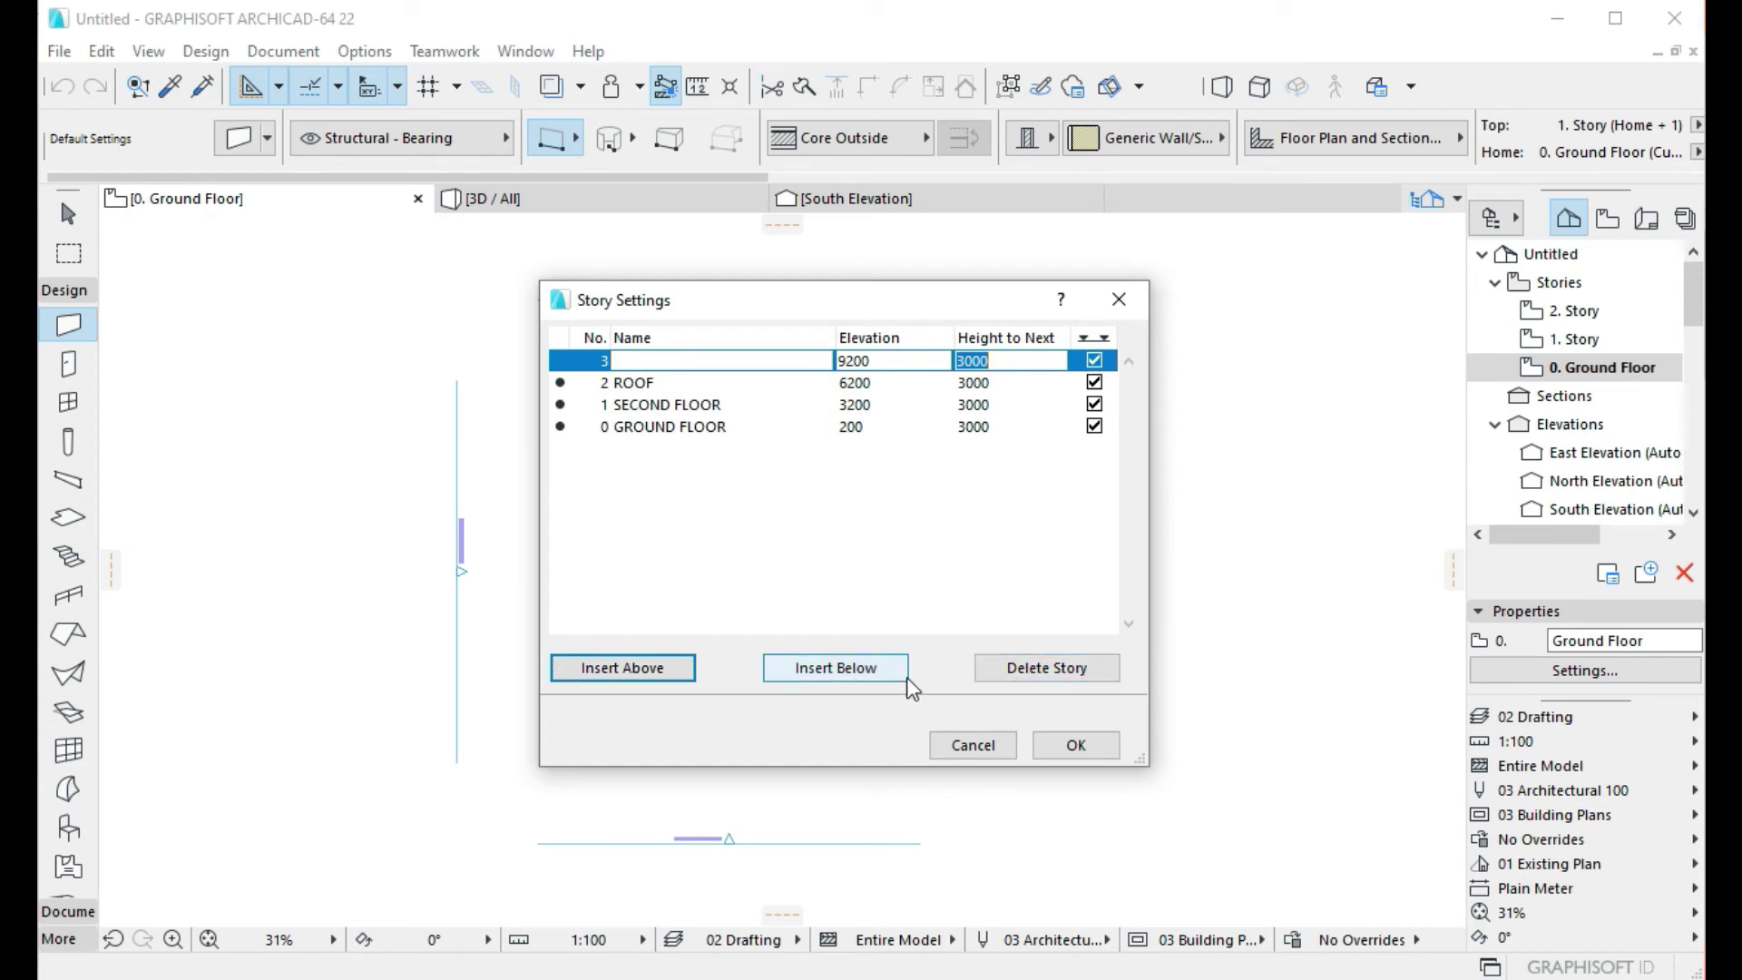
pyautogui.click(1033, 677)
pyautogui.click(720, 563)
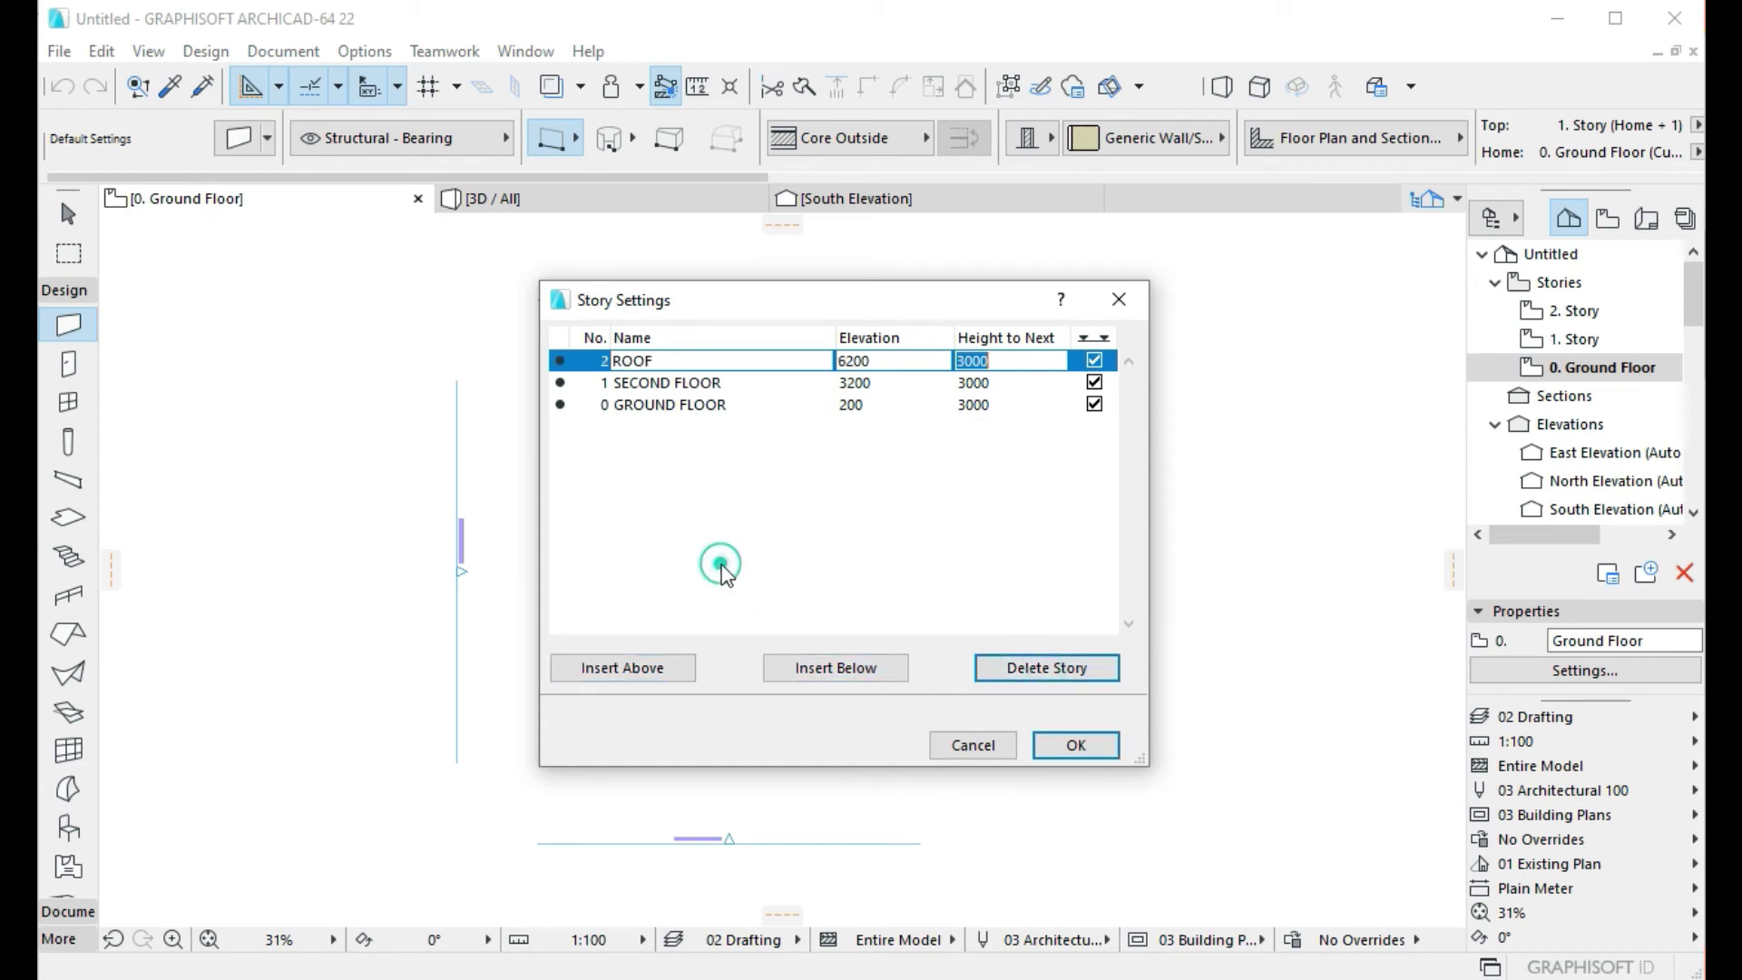
# Apply the story settings to the project.
pyautogui.click(1076, 745)
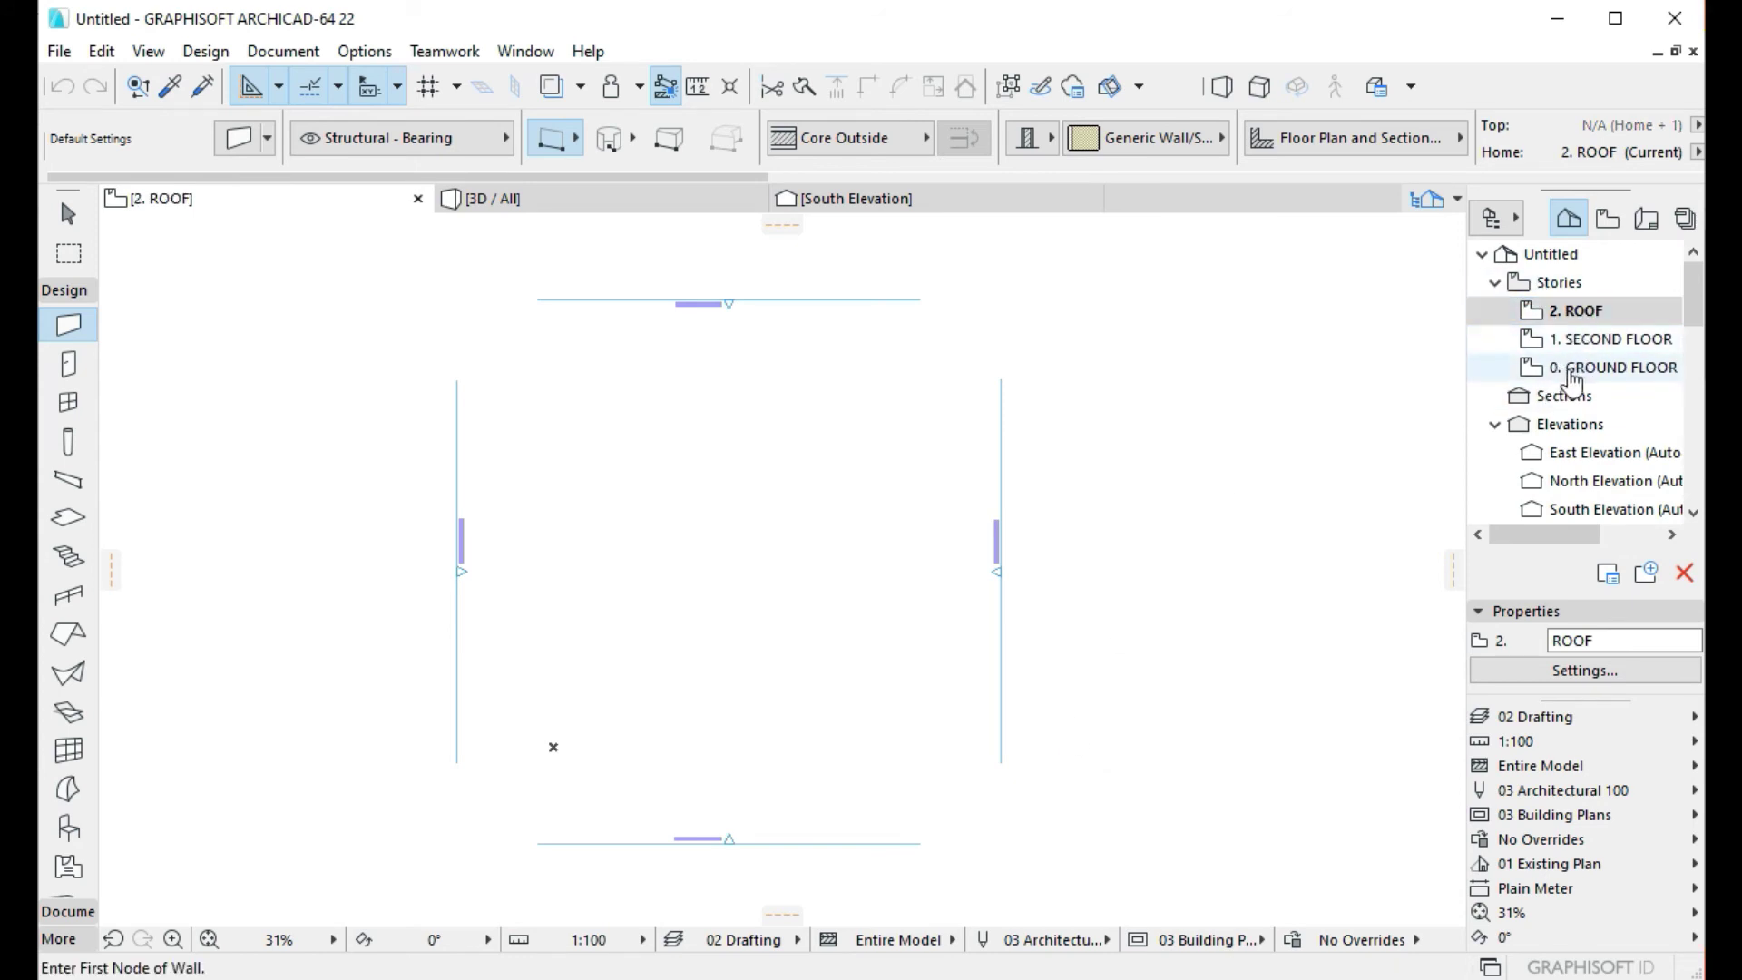
pyautogui.scroll(-2, 979, 402)
pyautogui.scroll(3, 731, 490)
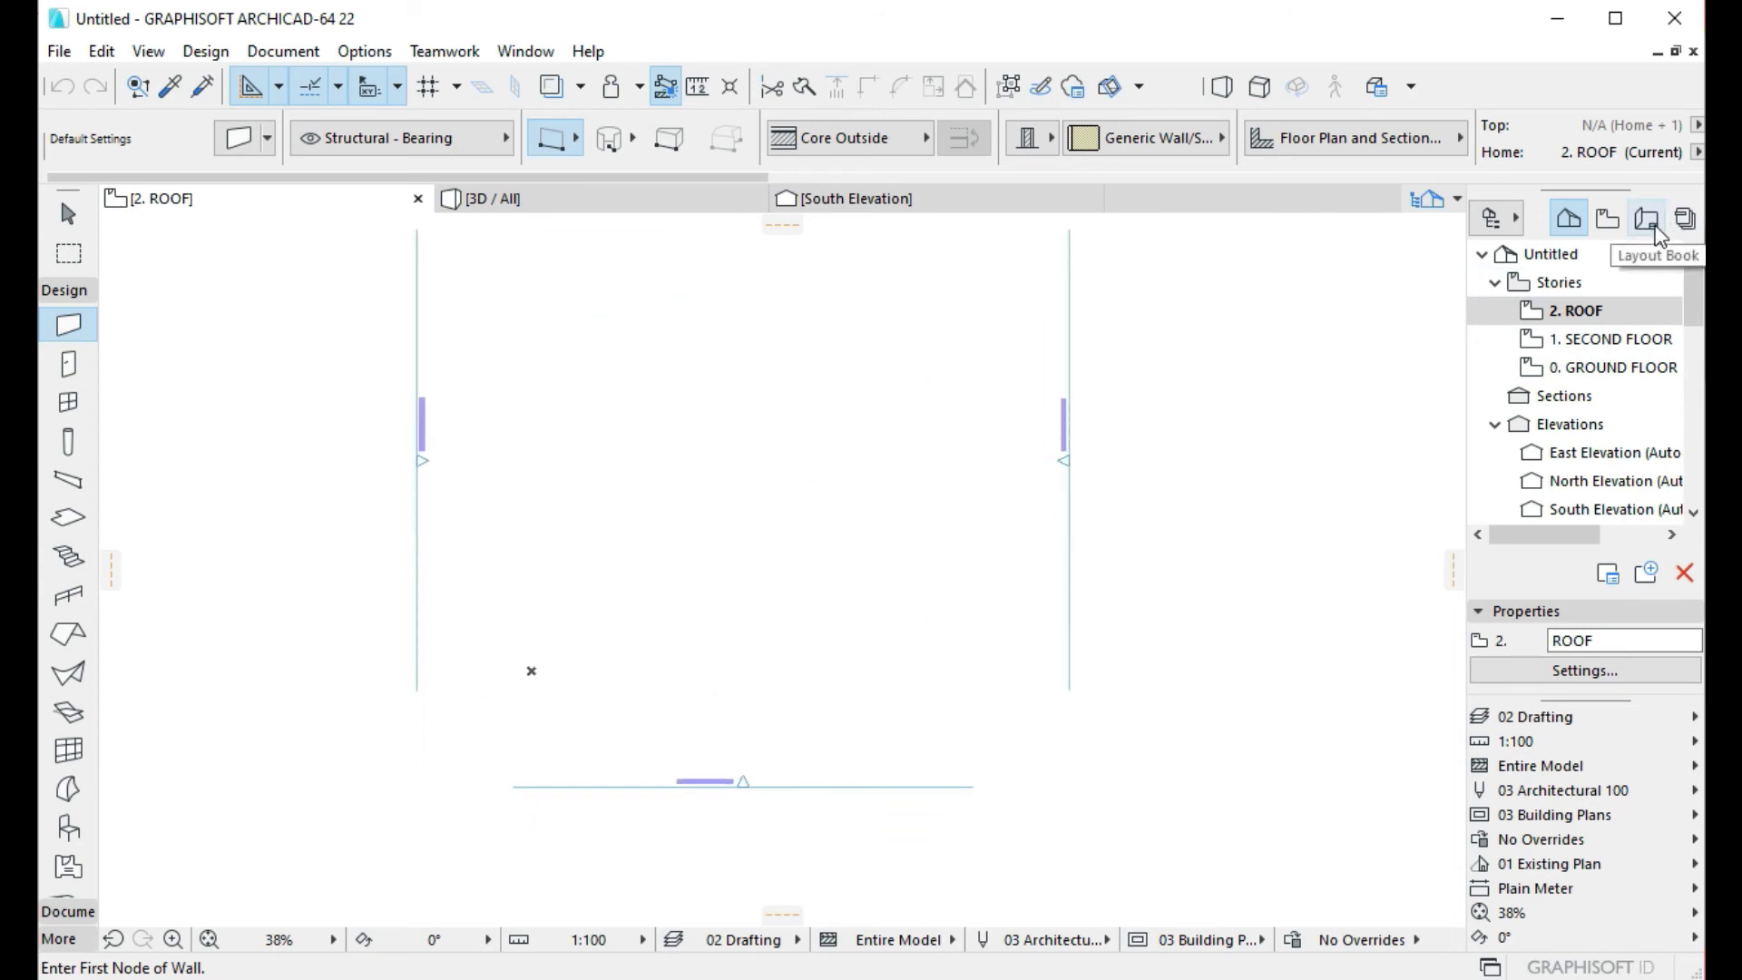
# In the view map's Floor Plans, clear the ground floor view's ID and rename it GROUND FLOOR PLAN.
pyautogui.click(1607, 219)
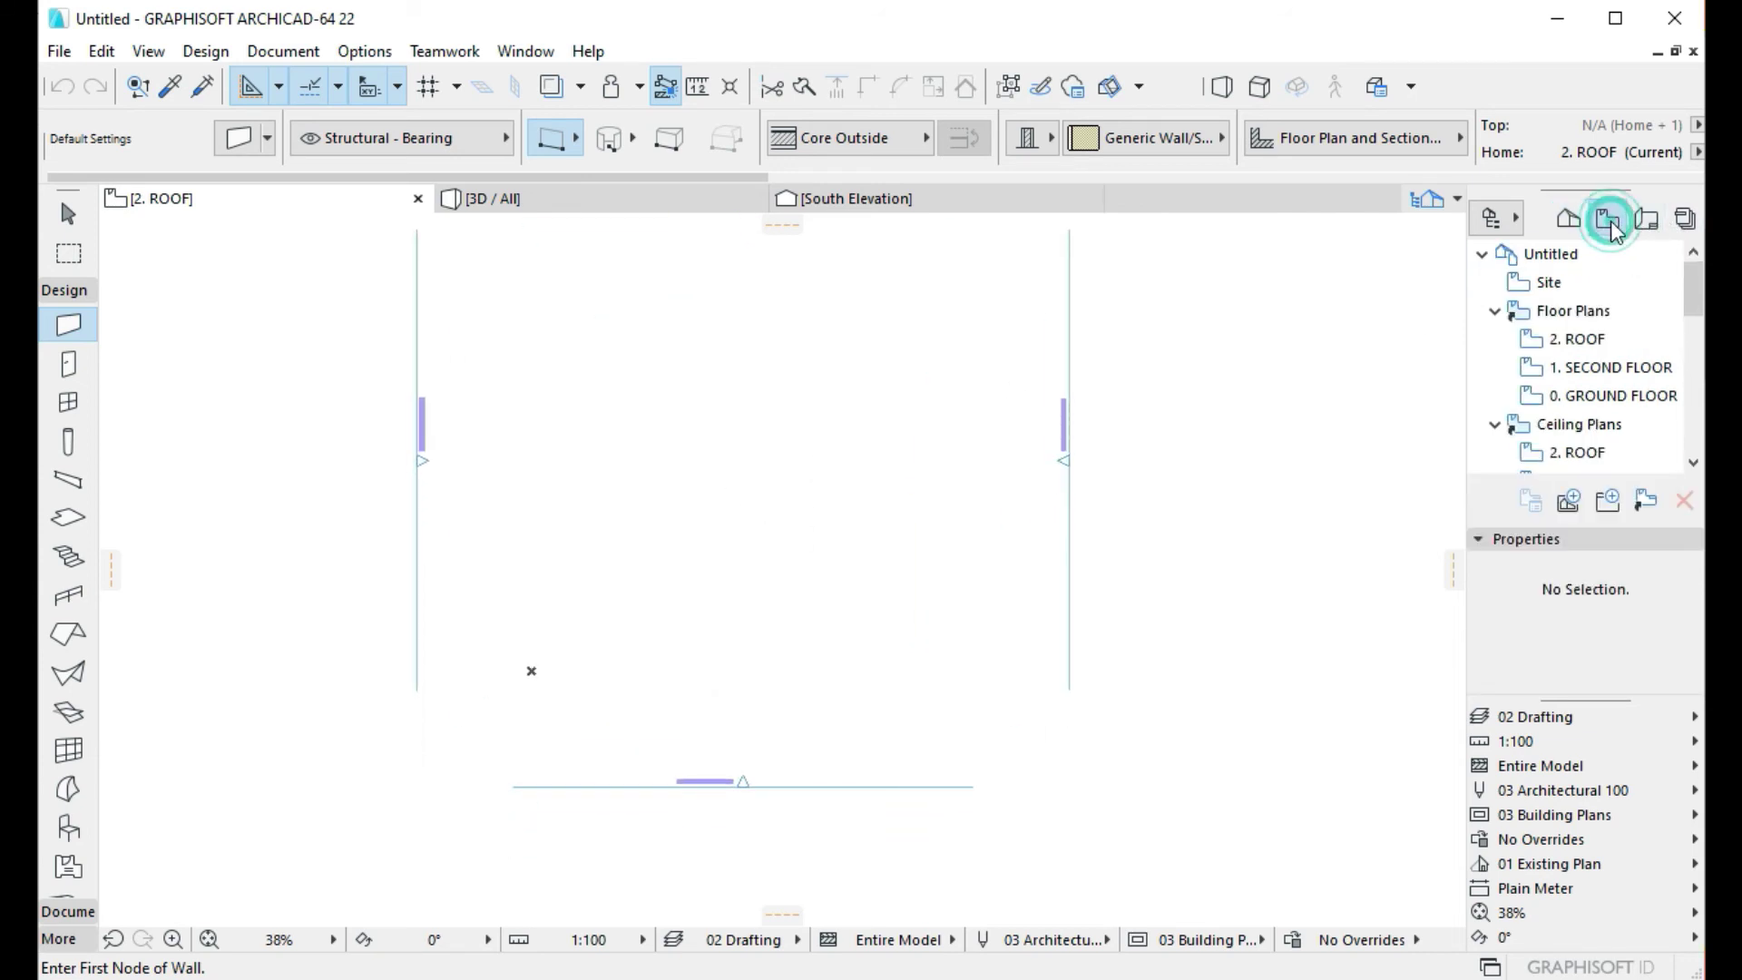
pyautogui.click(1588, 404)
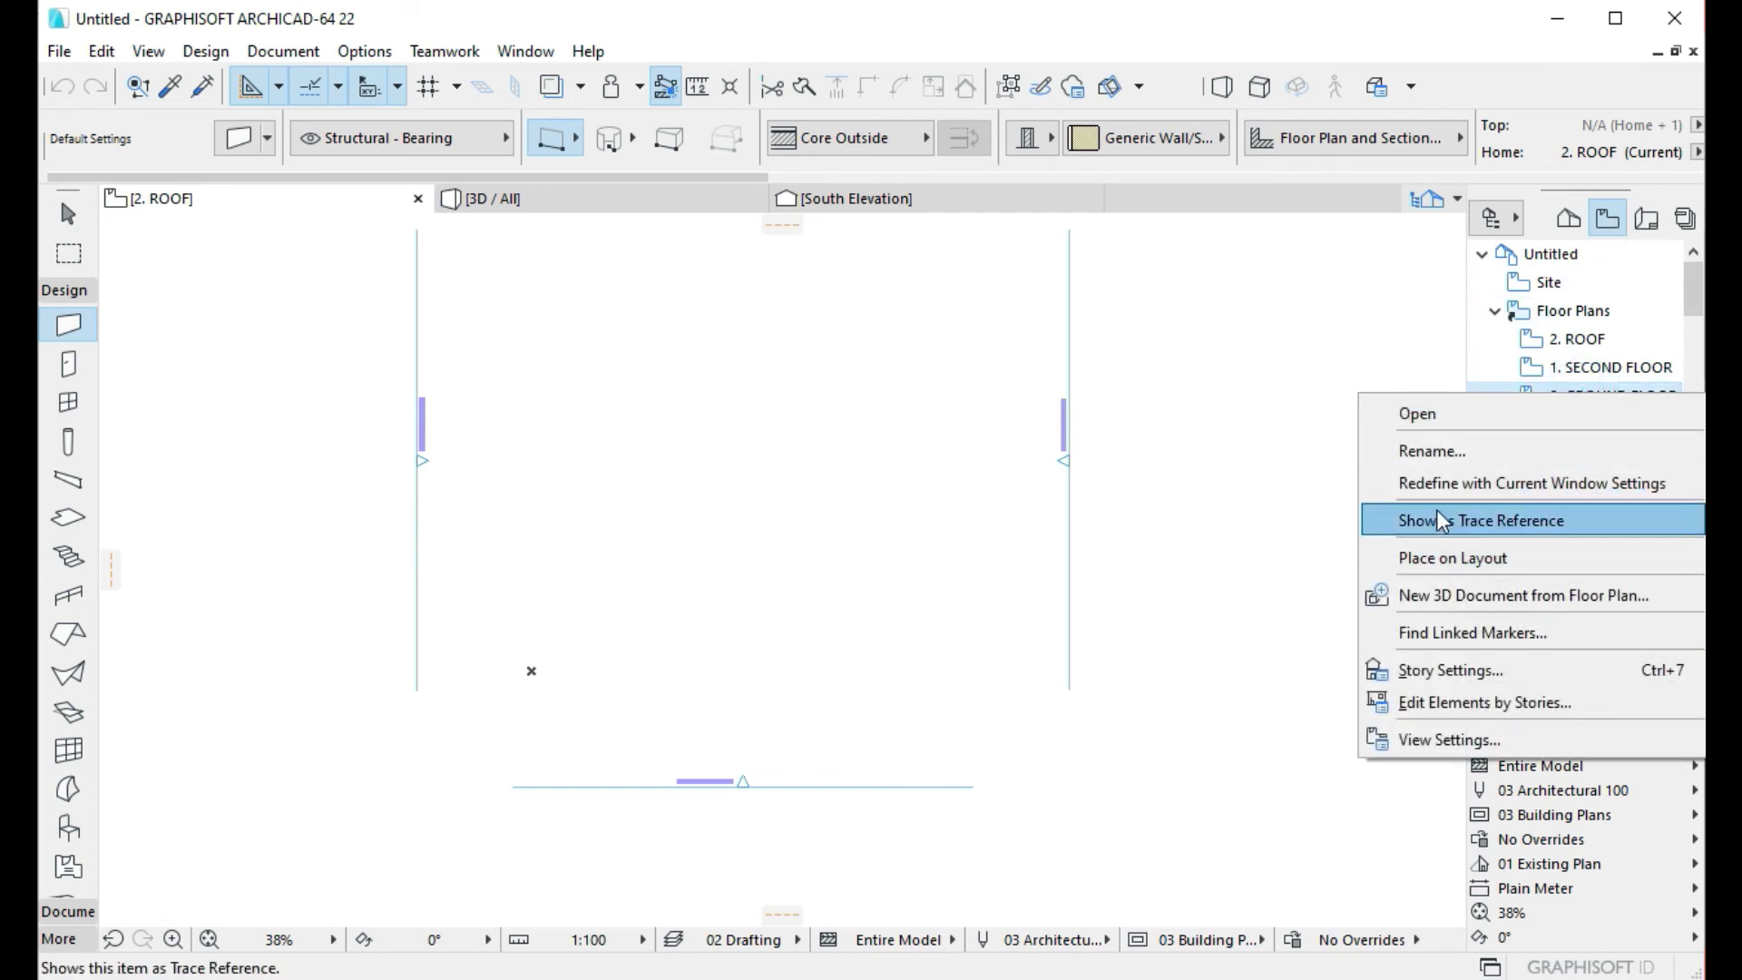
pyautogui.click(1432, 451)
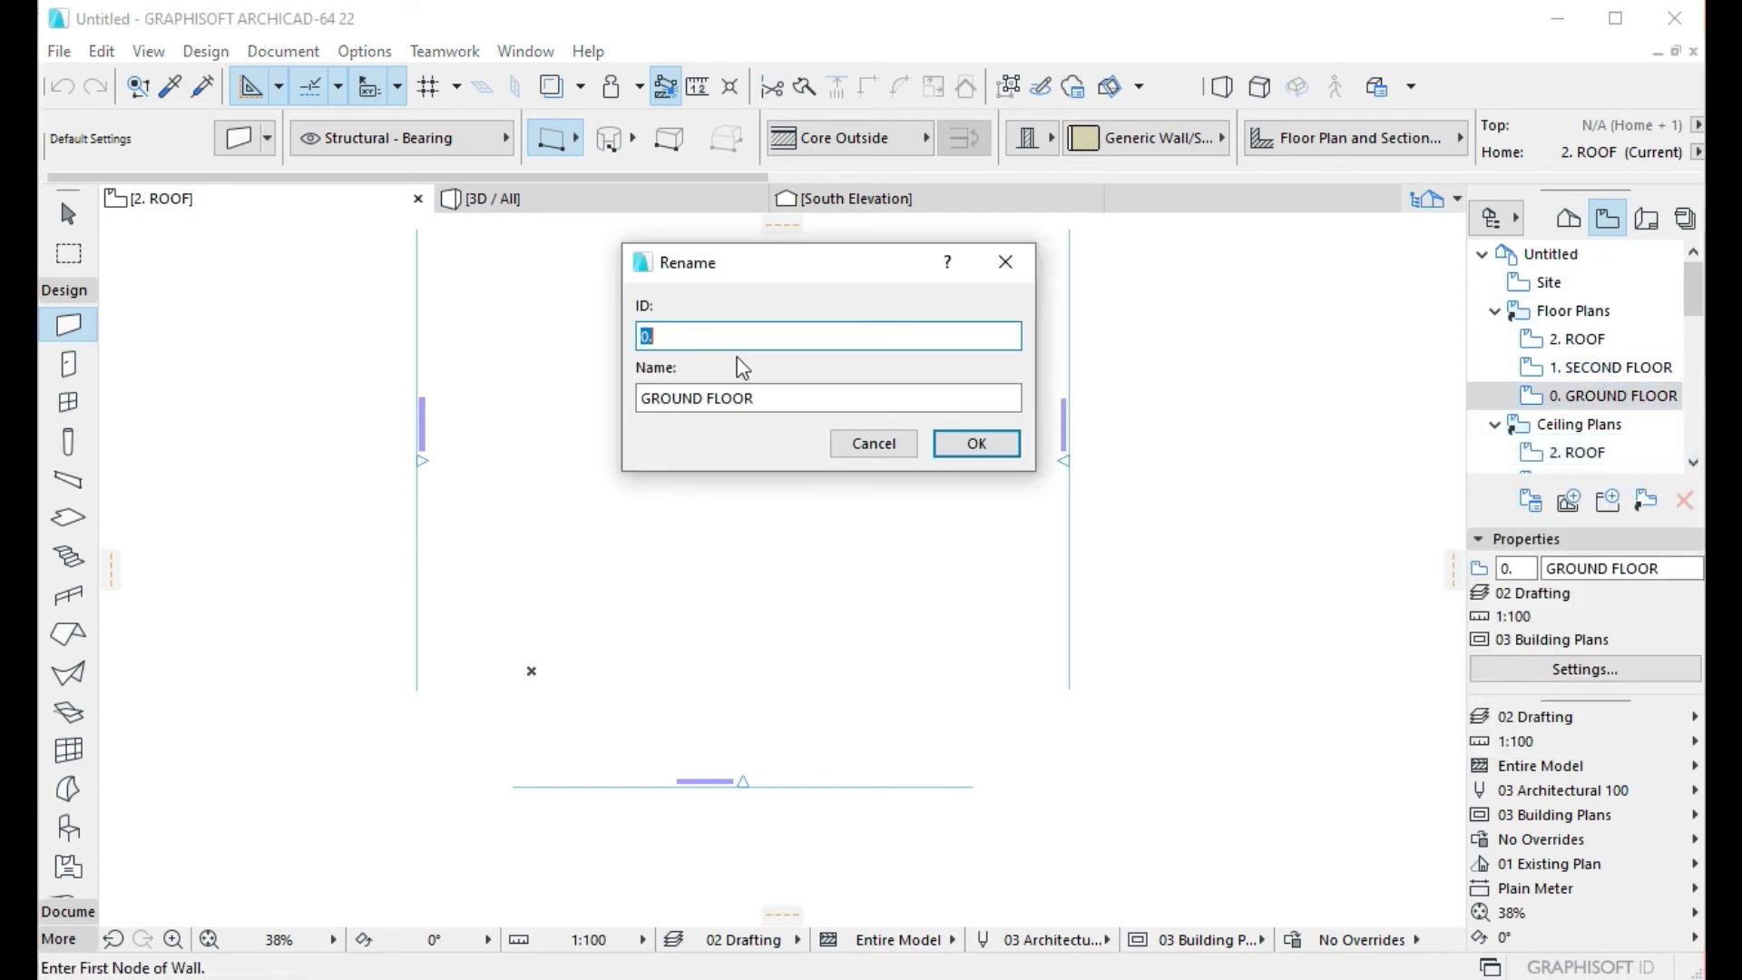
pyautogui.press('Delete')
pyautogui.click(790, 393)
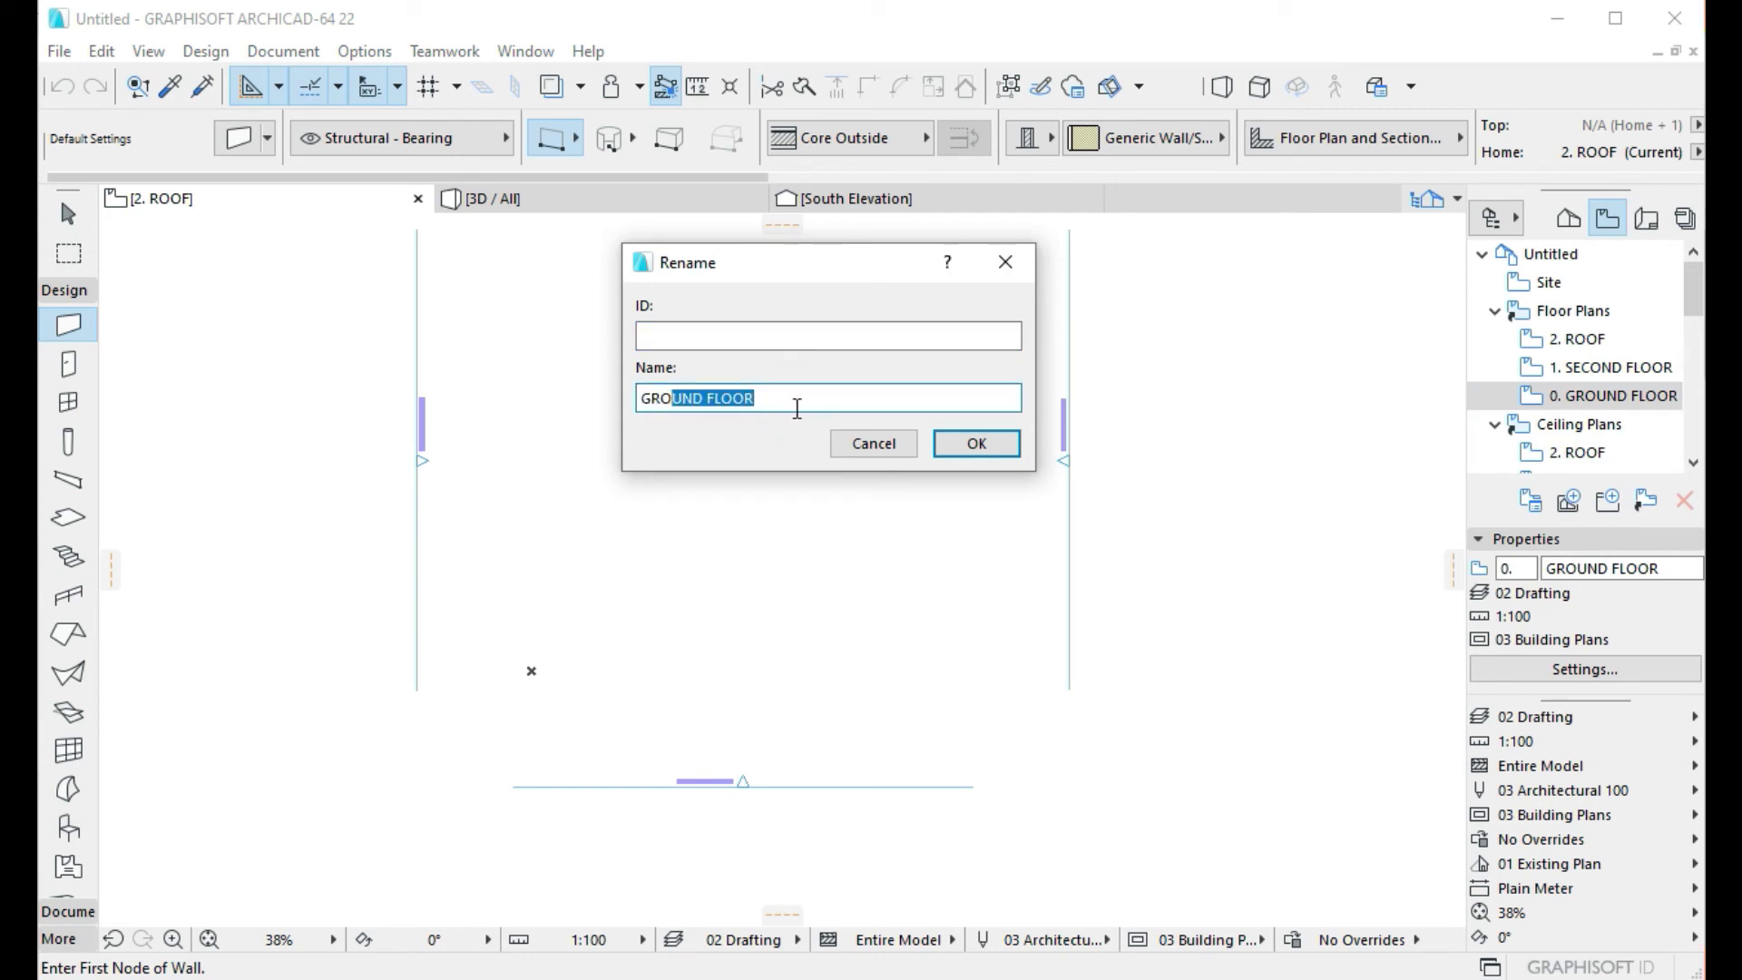
pyautogui.click(812, 392)
pyautogui.write('P')
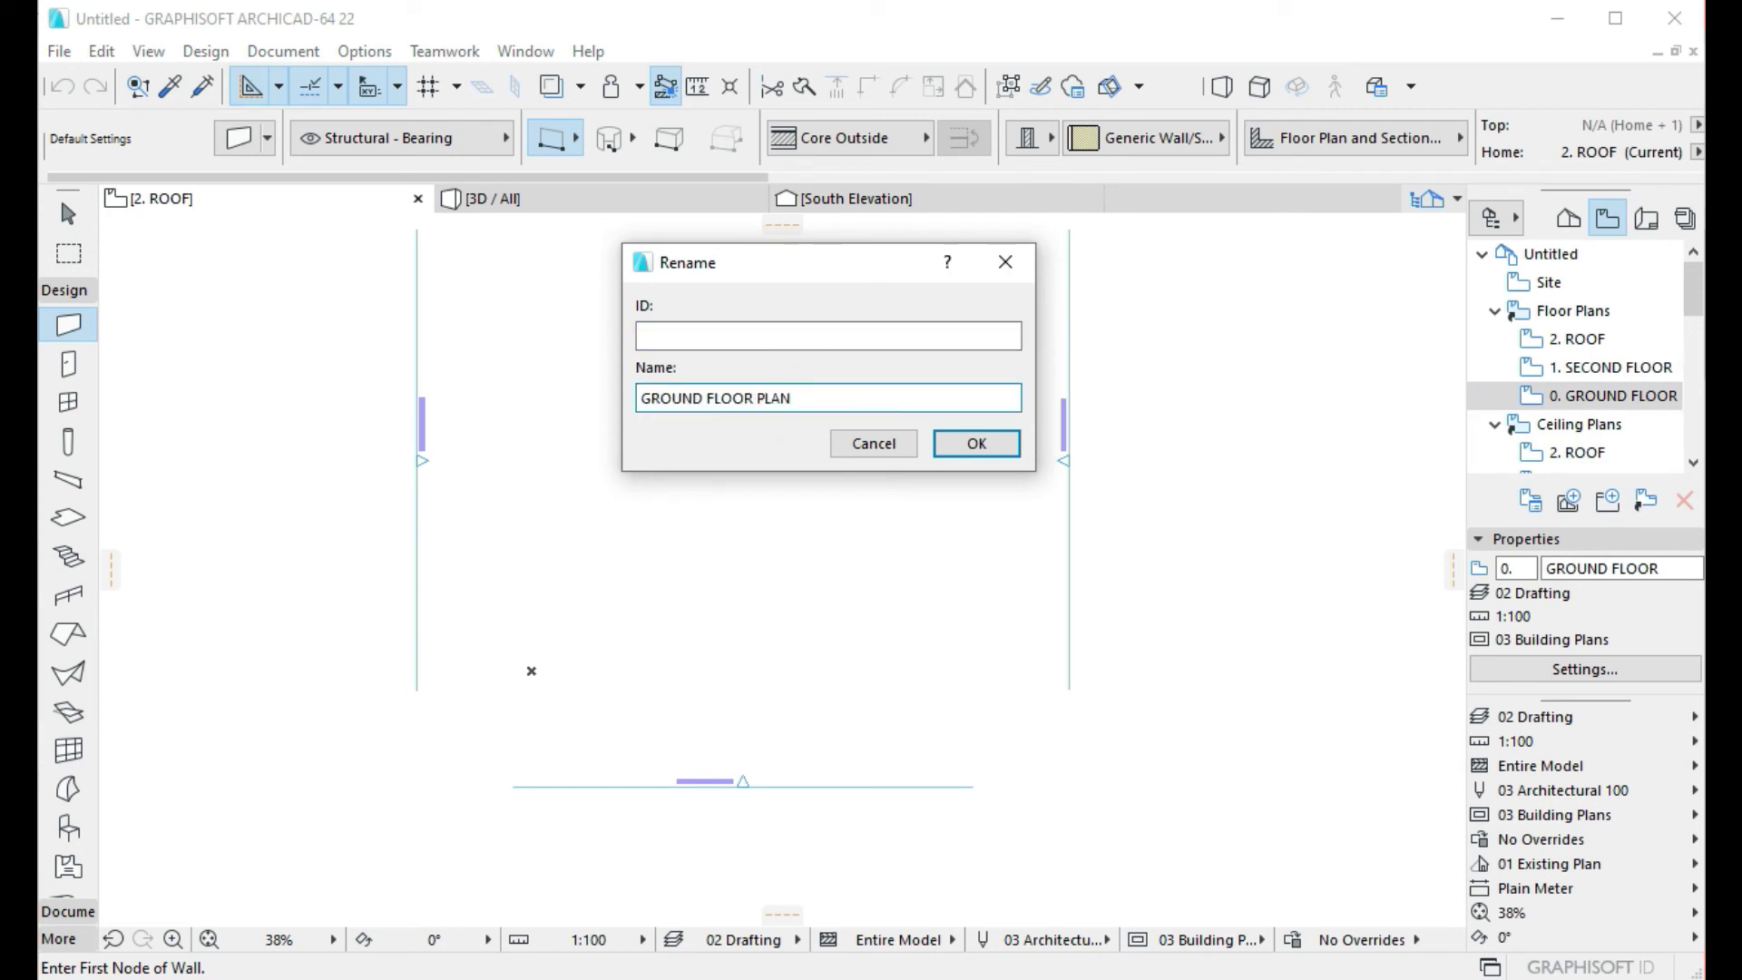
pyautogui.write('LAN')
pyautogui.click(971, 443)
# Clear the ID of the second floor view under Floor Plans and rename it SECOND FLOOR PLAN.
pyautogui.rightClick(1578, 372)
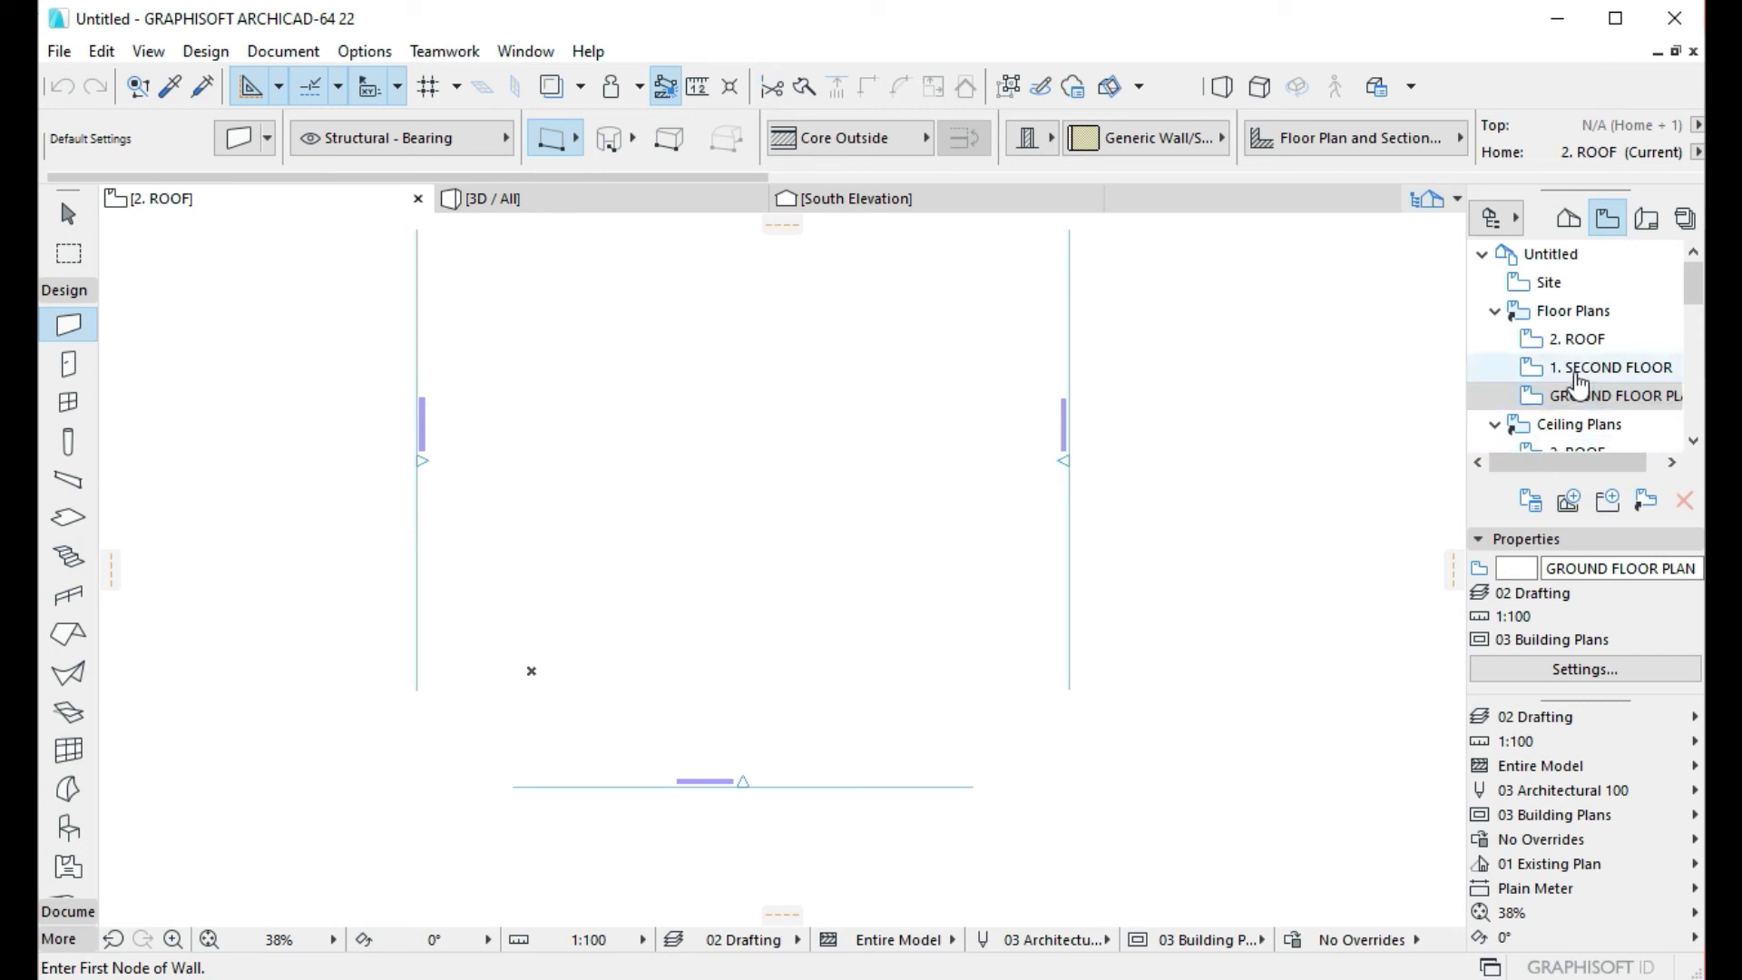
pyautogui.click(1506, 429)
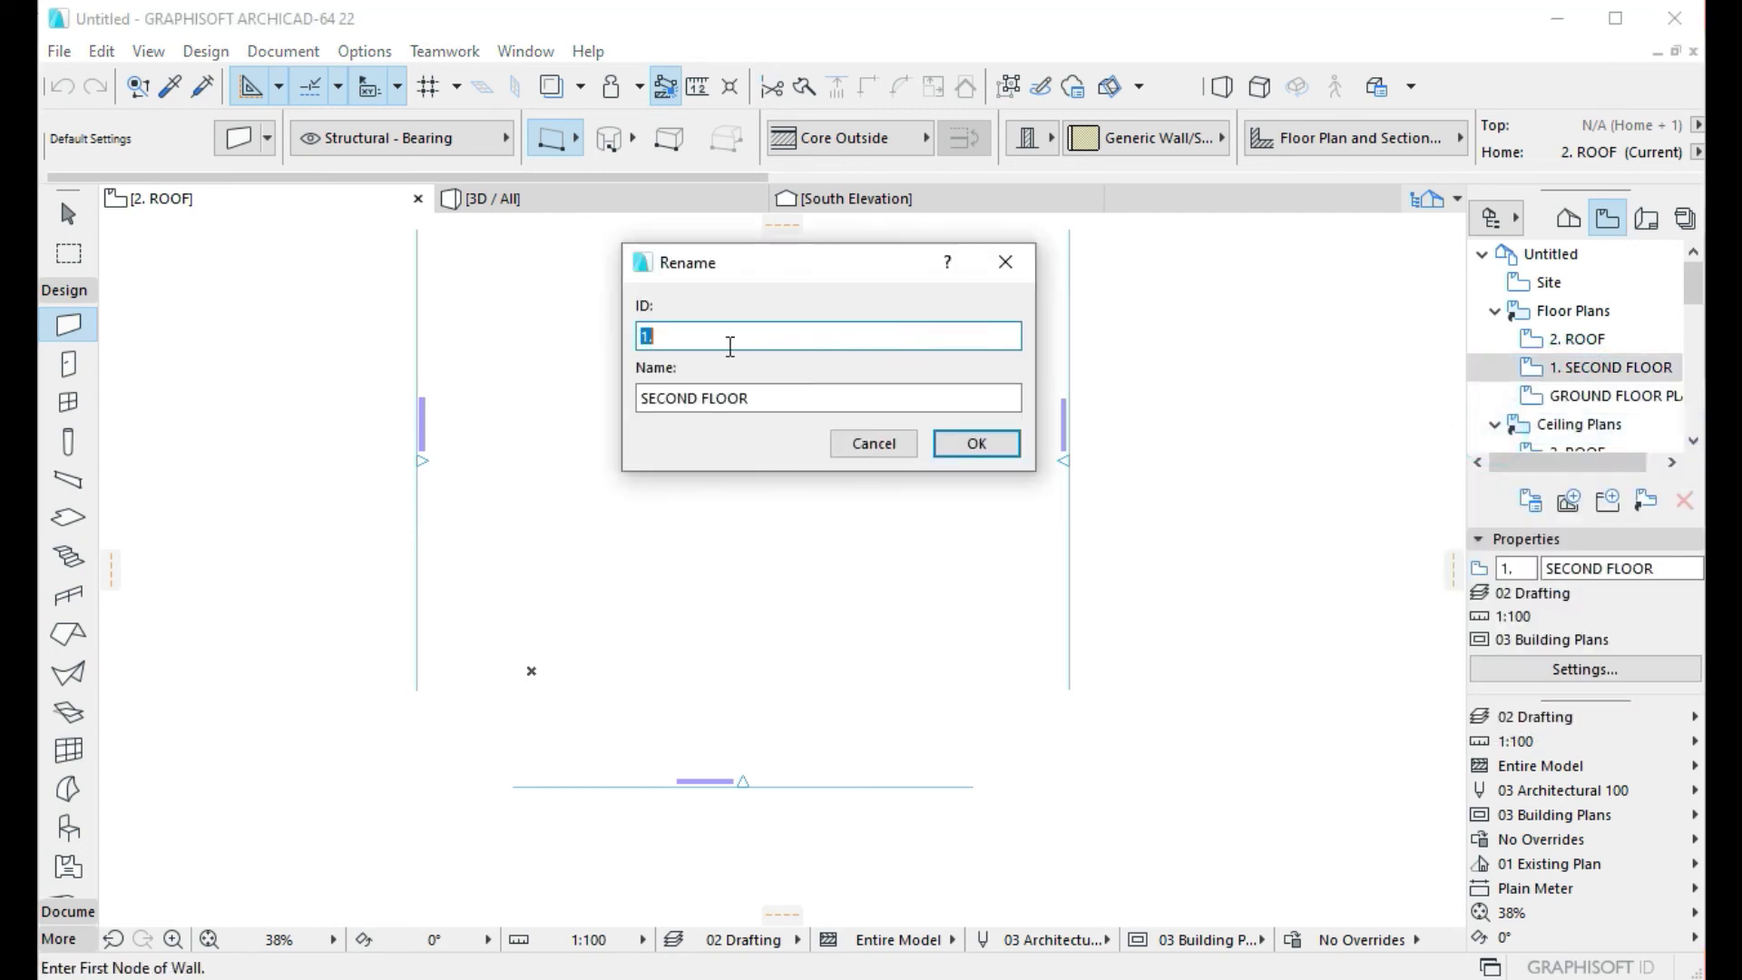
pyautogui.click(796, 400)
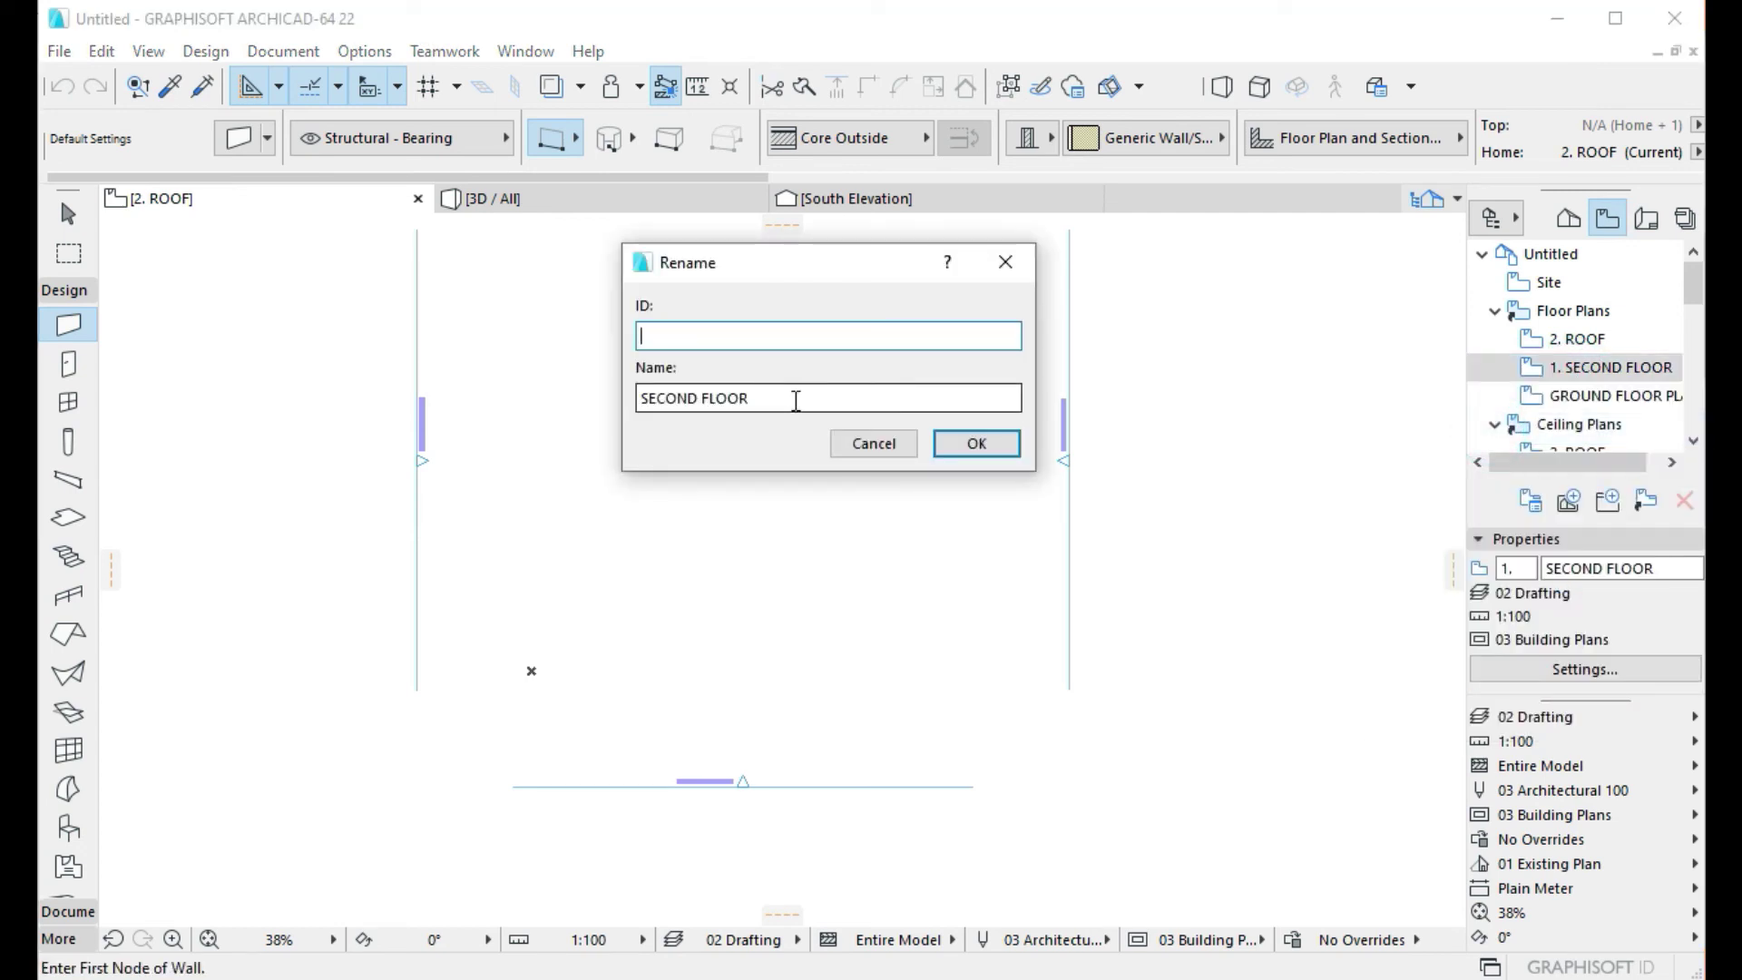
pyautogui.click(796, 401)
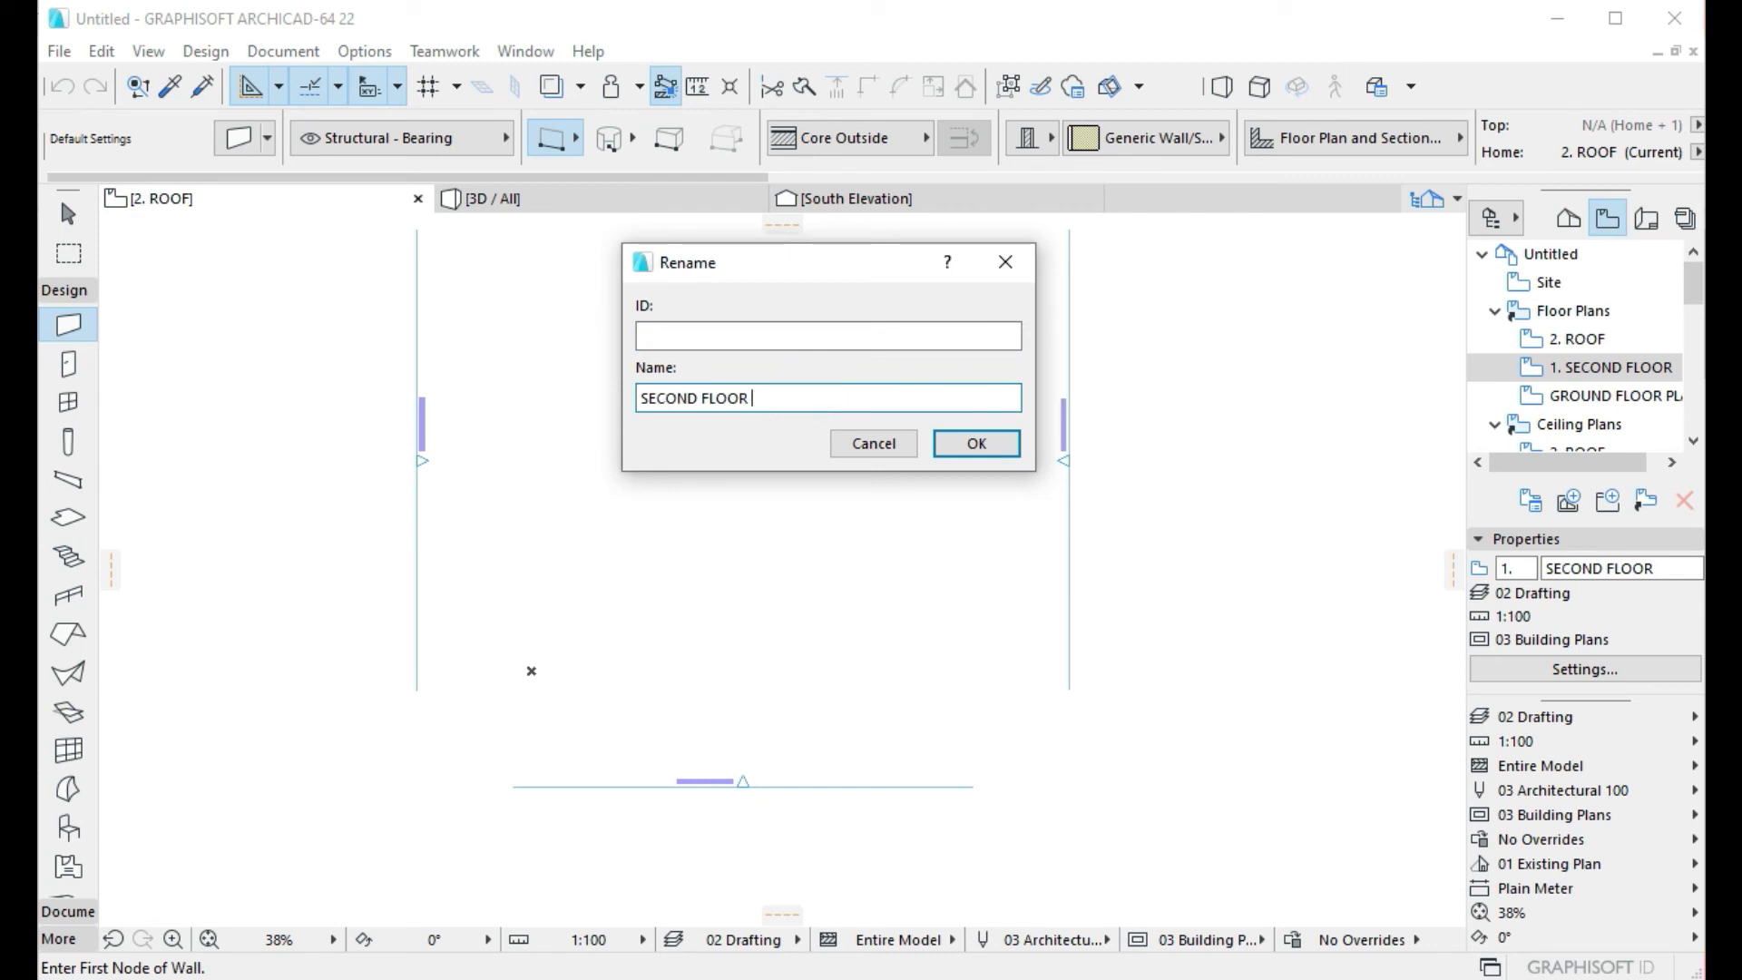
pyautogui.click(973, 443)
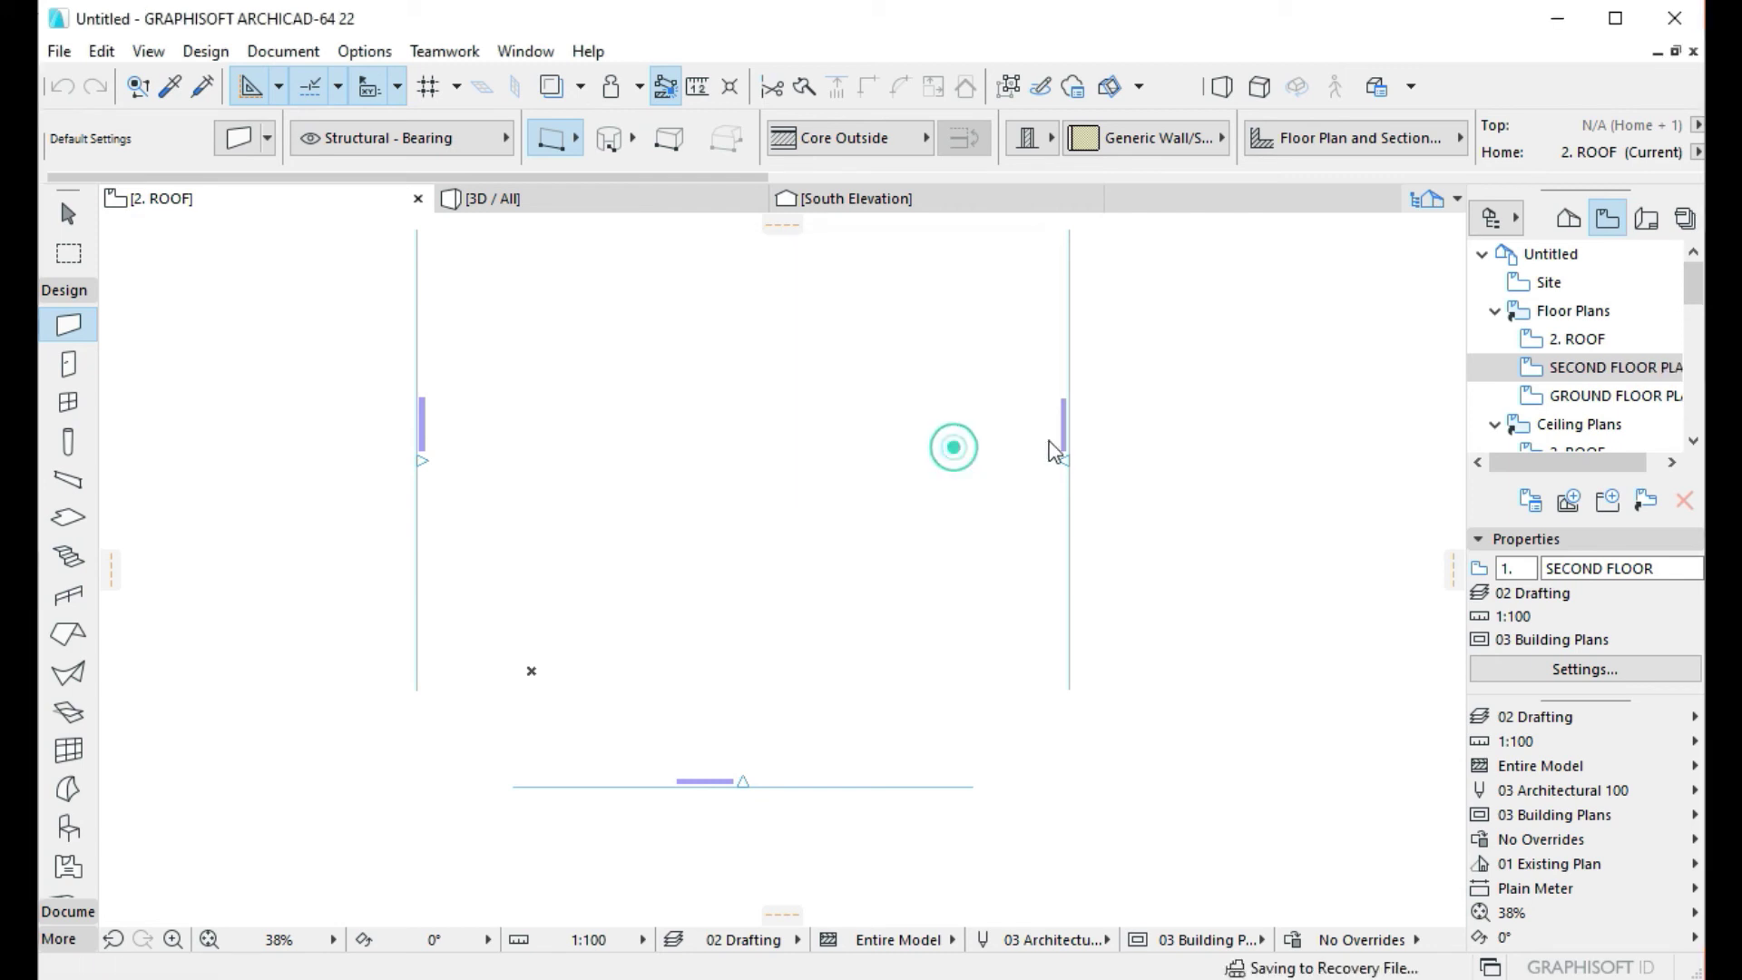
# Clear the ID of the roof view under Floor Plans and rename it ROOF PLAN.
pyautogui.click(1569, 339)
pyautogui.rightClick(1570, 340)
pyautogui.click(1506, 400)
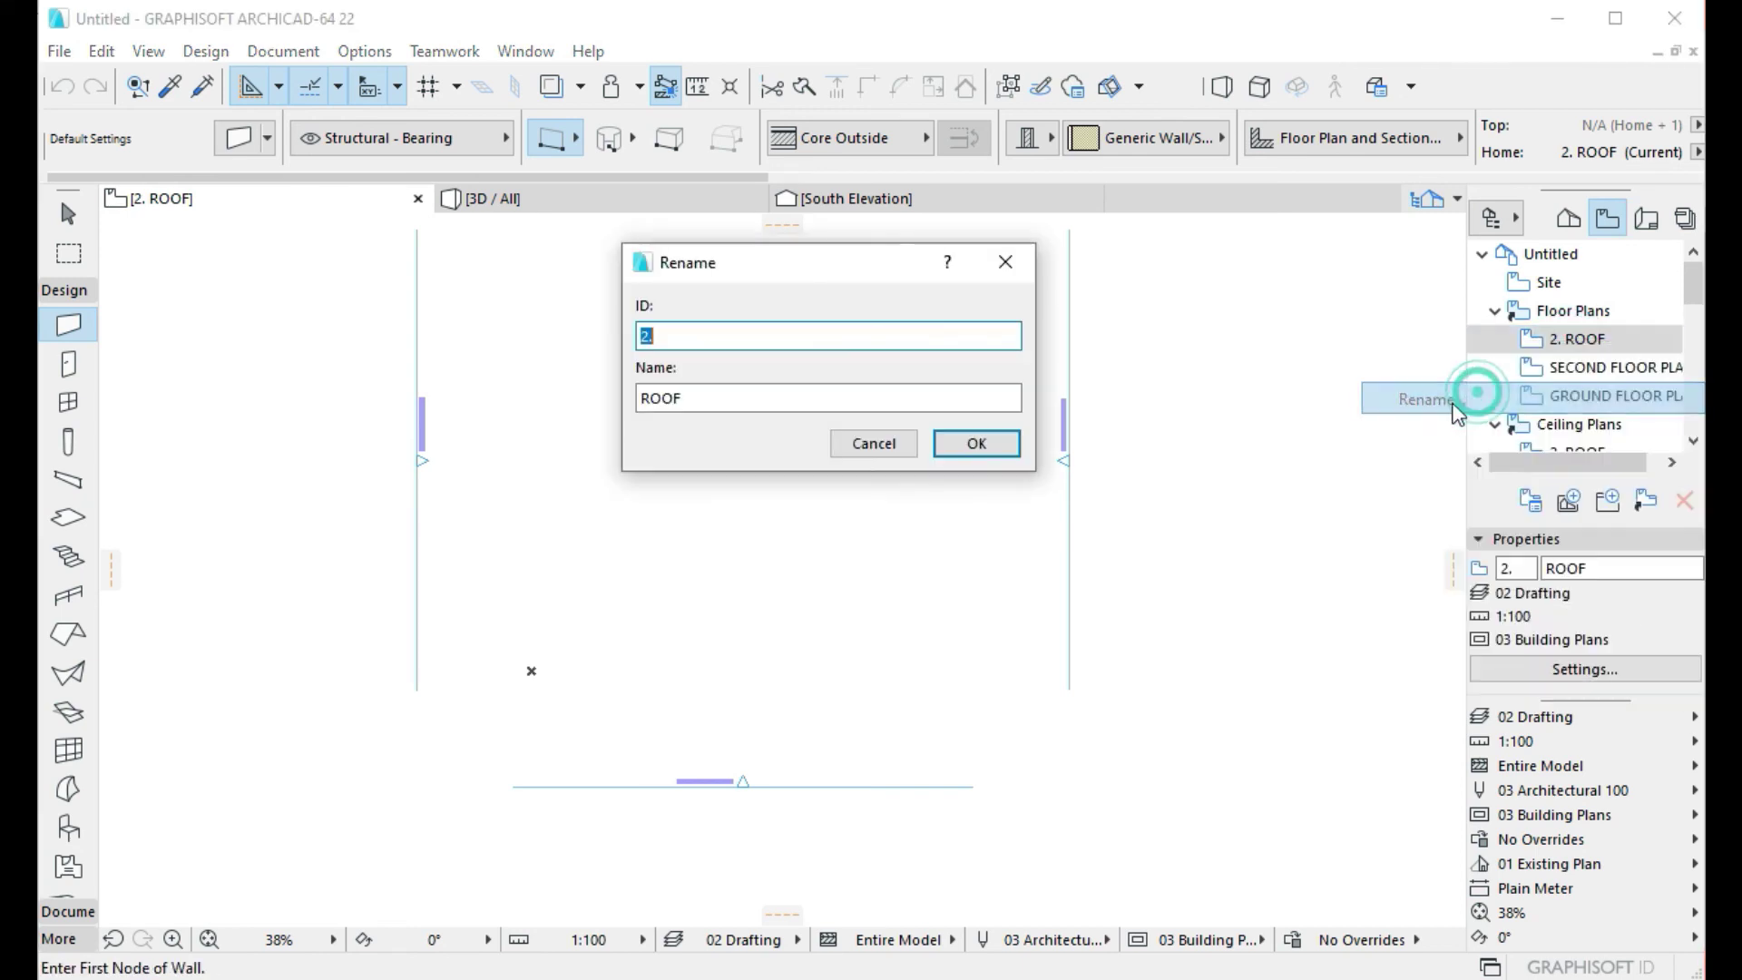
pyautogui.click(781, 390)
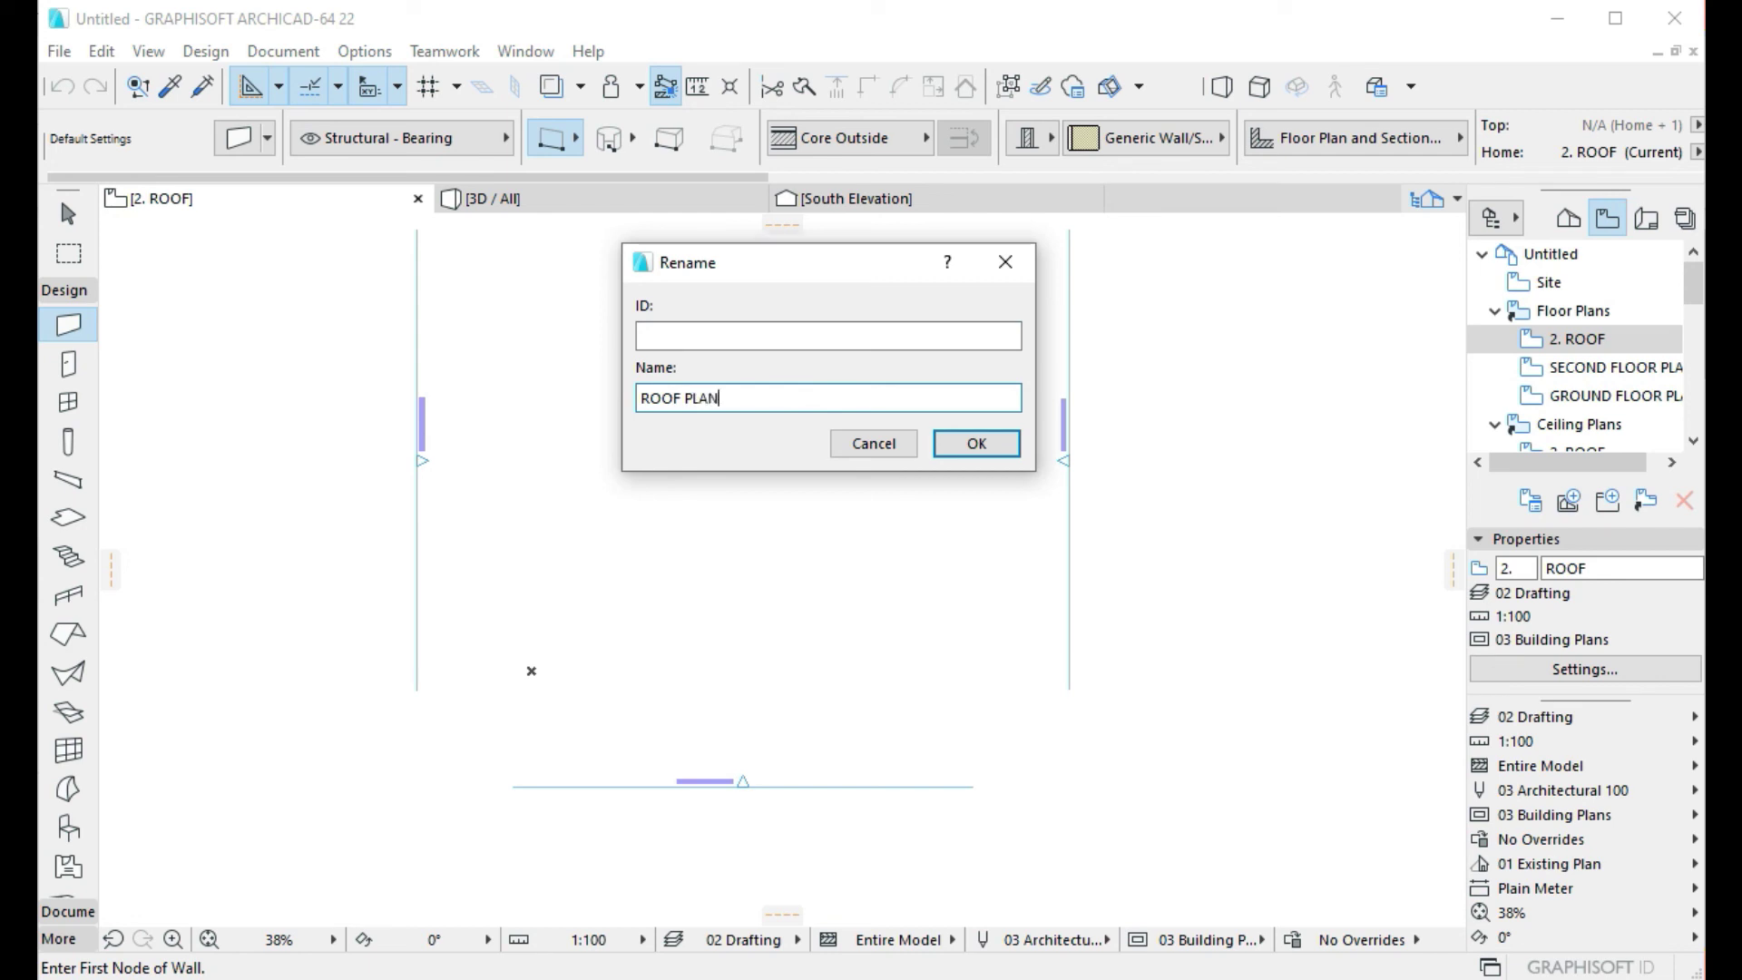
pyautogui.press('Return')
# Open the GROUND FLOOR PLAN view and examine the story level markers in the East Elevation view.
pyautogui.doubleClick(1574, 395)
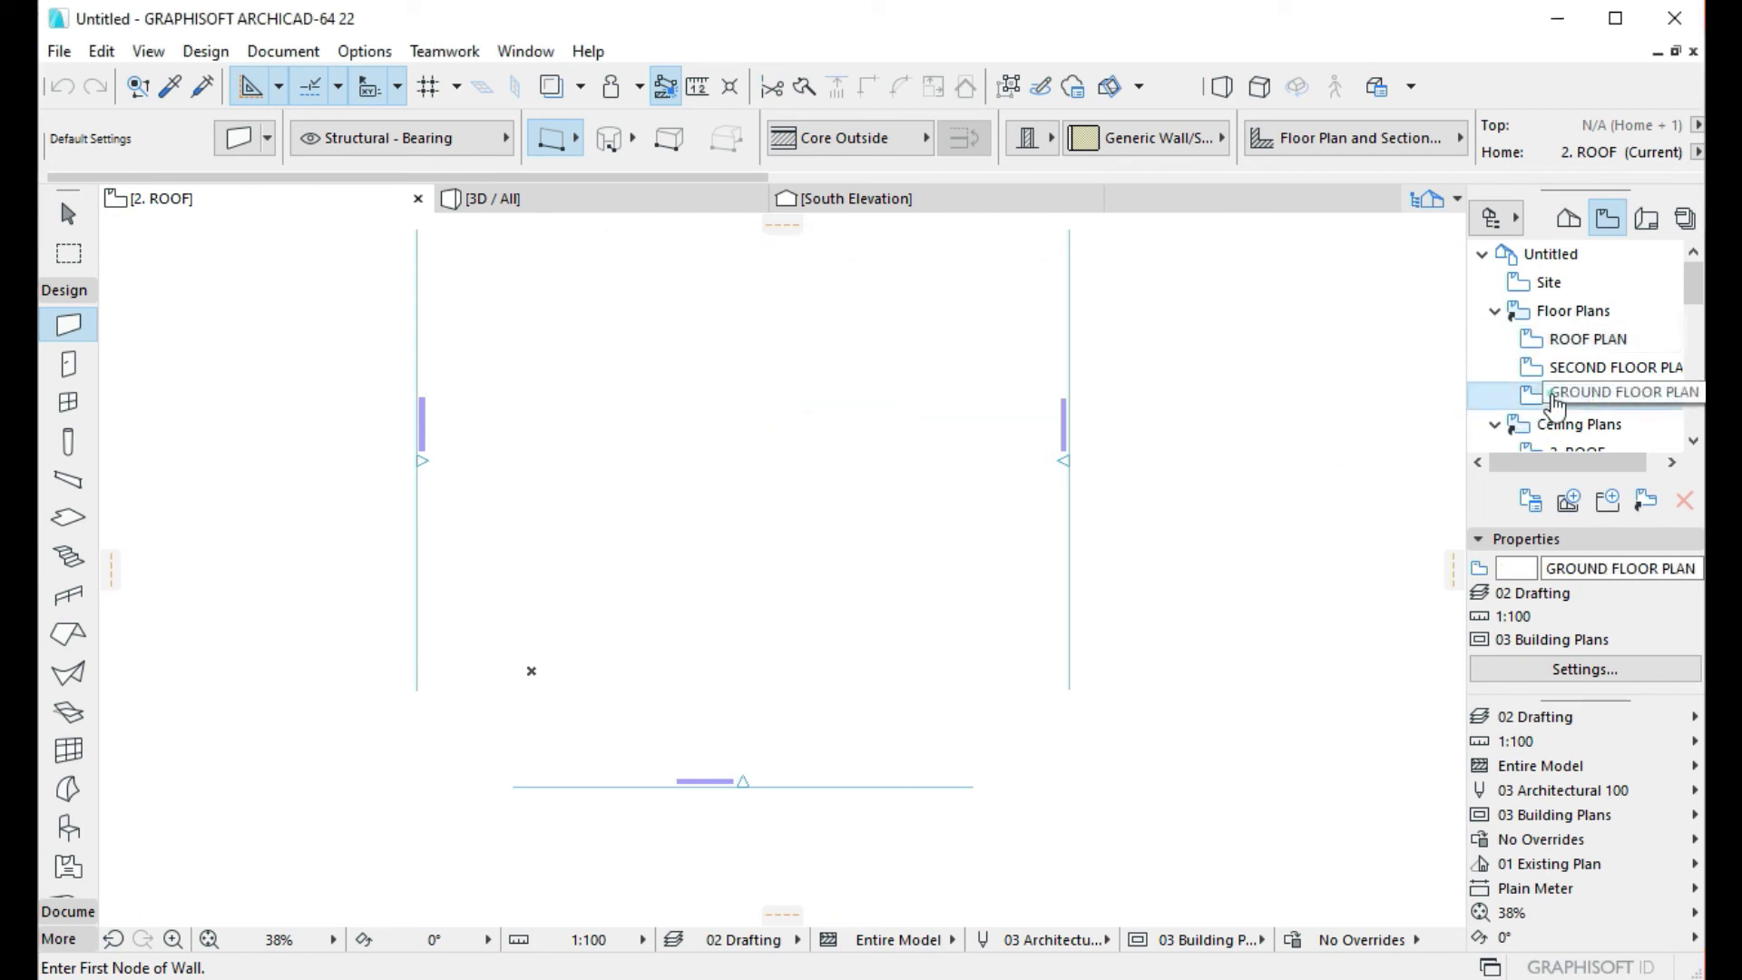
pyautogui.scroll(1, 944, 523)
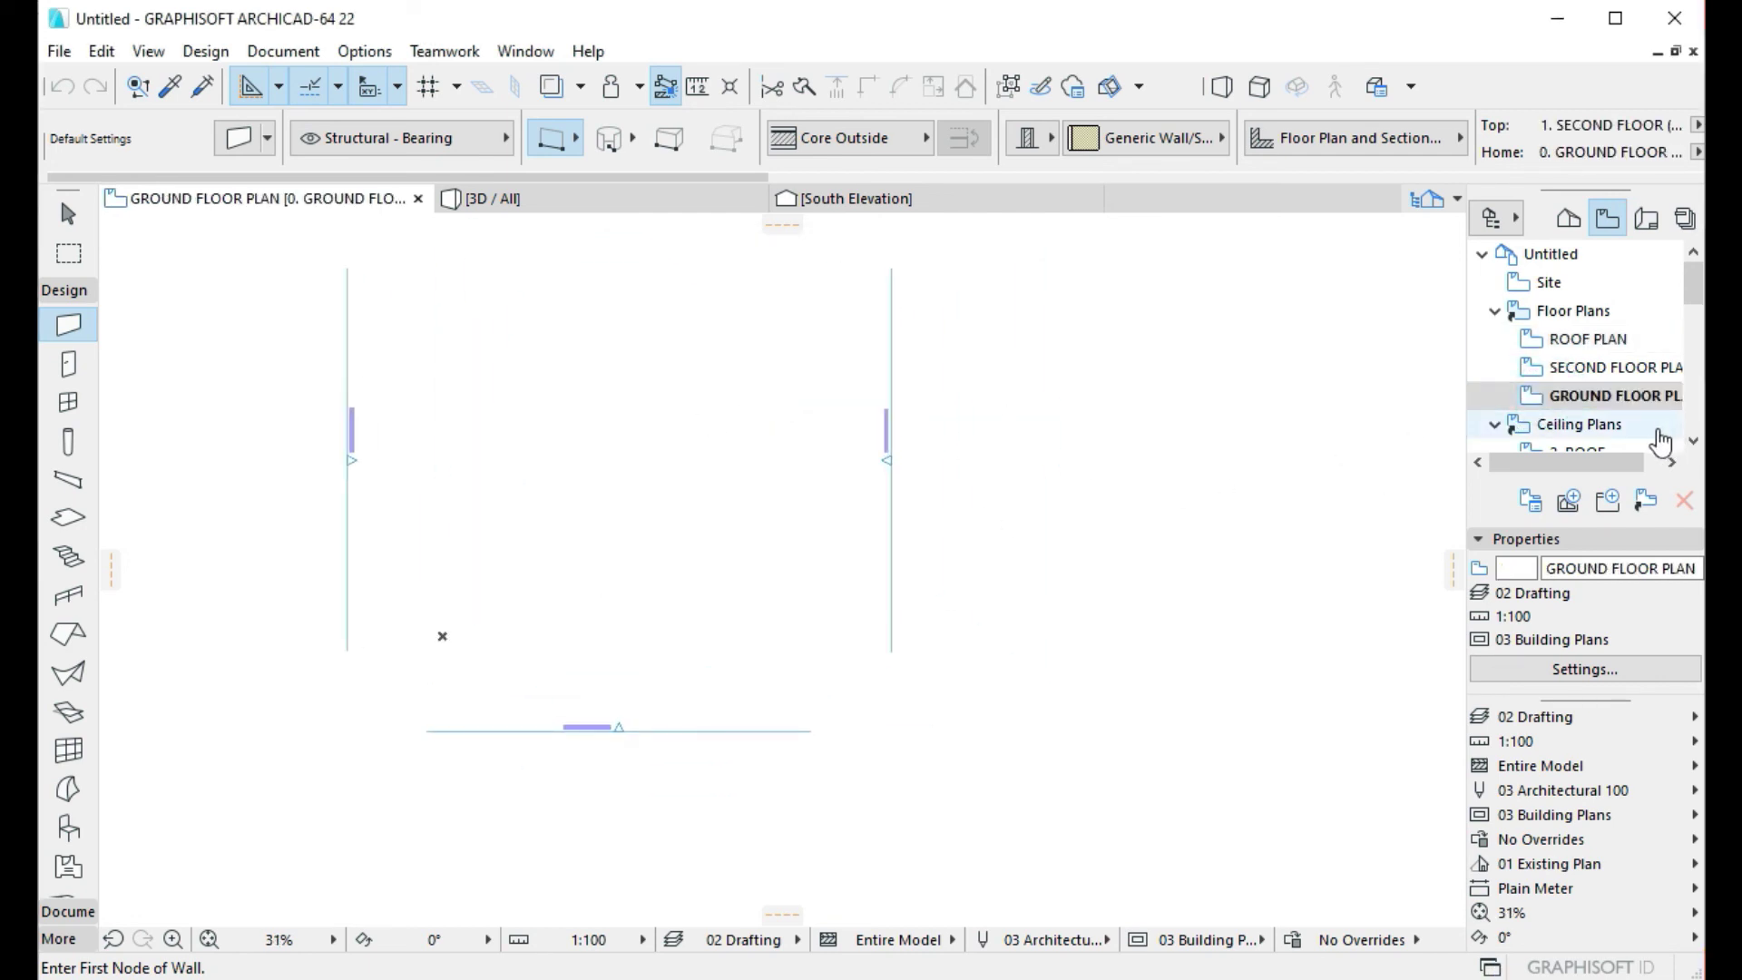
pyautogui.scroll(-4, 1606, 424)
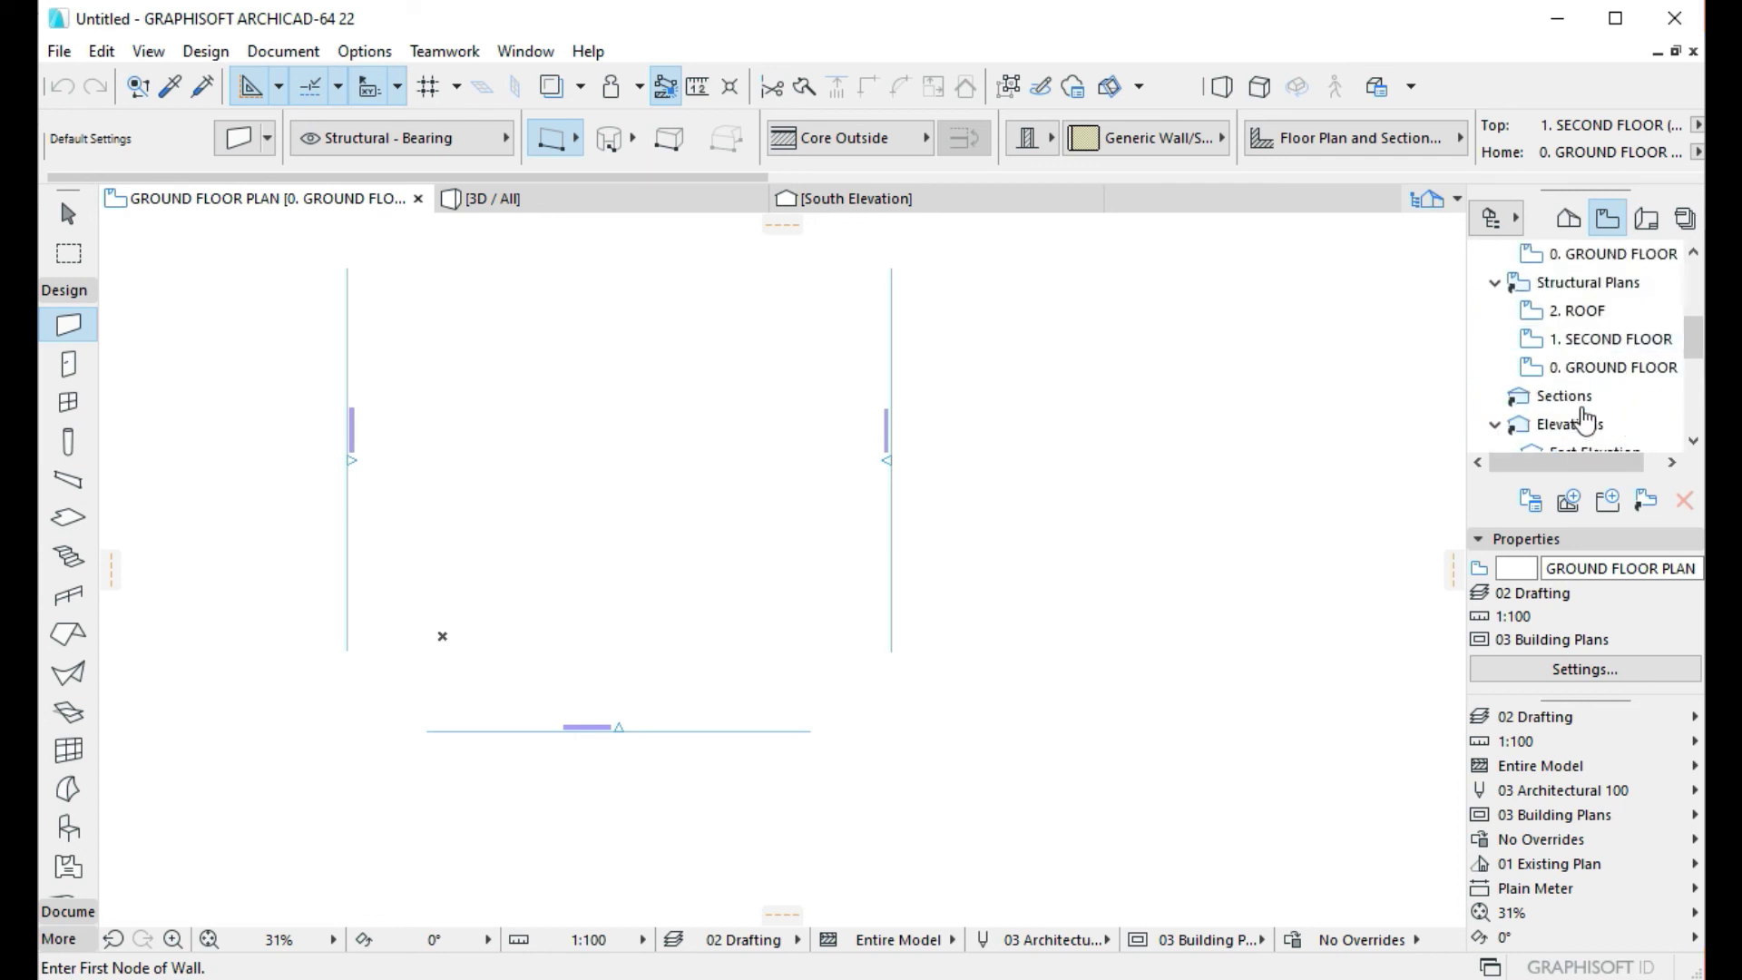
pyautogui.doubleClick(1584, 367)
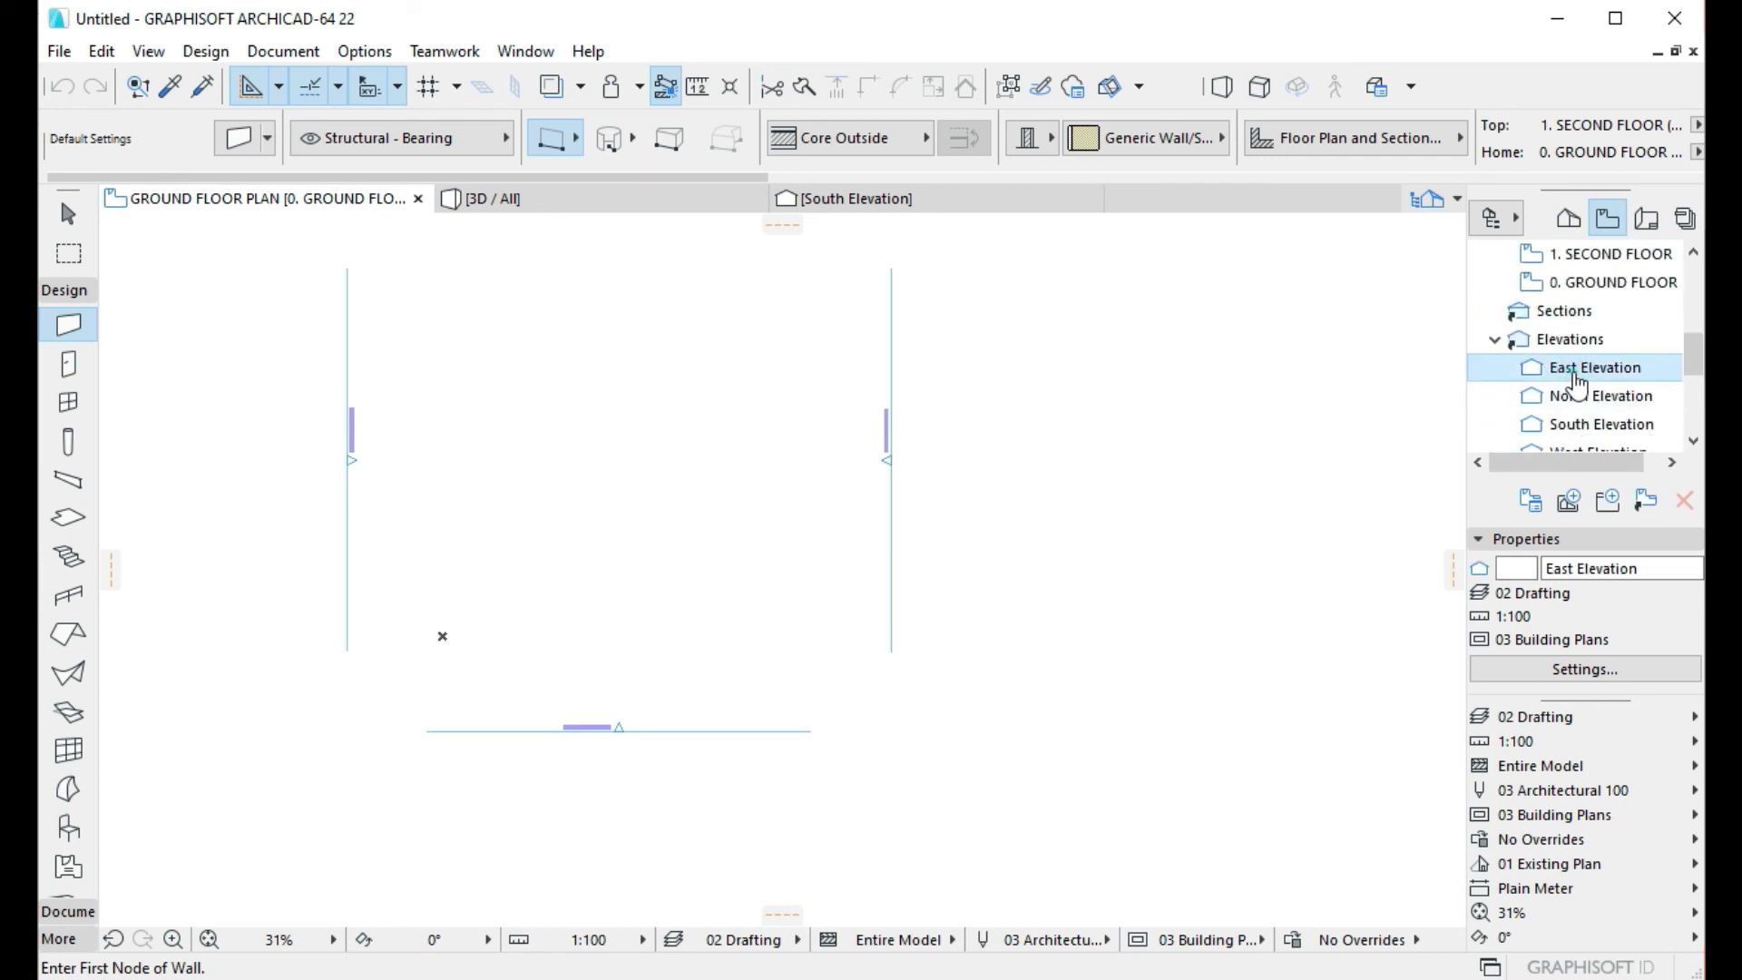
pyautogui.scroll(8, 1180, 581)
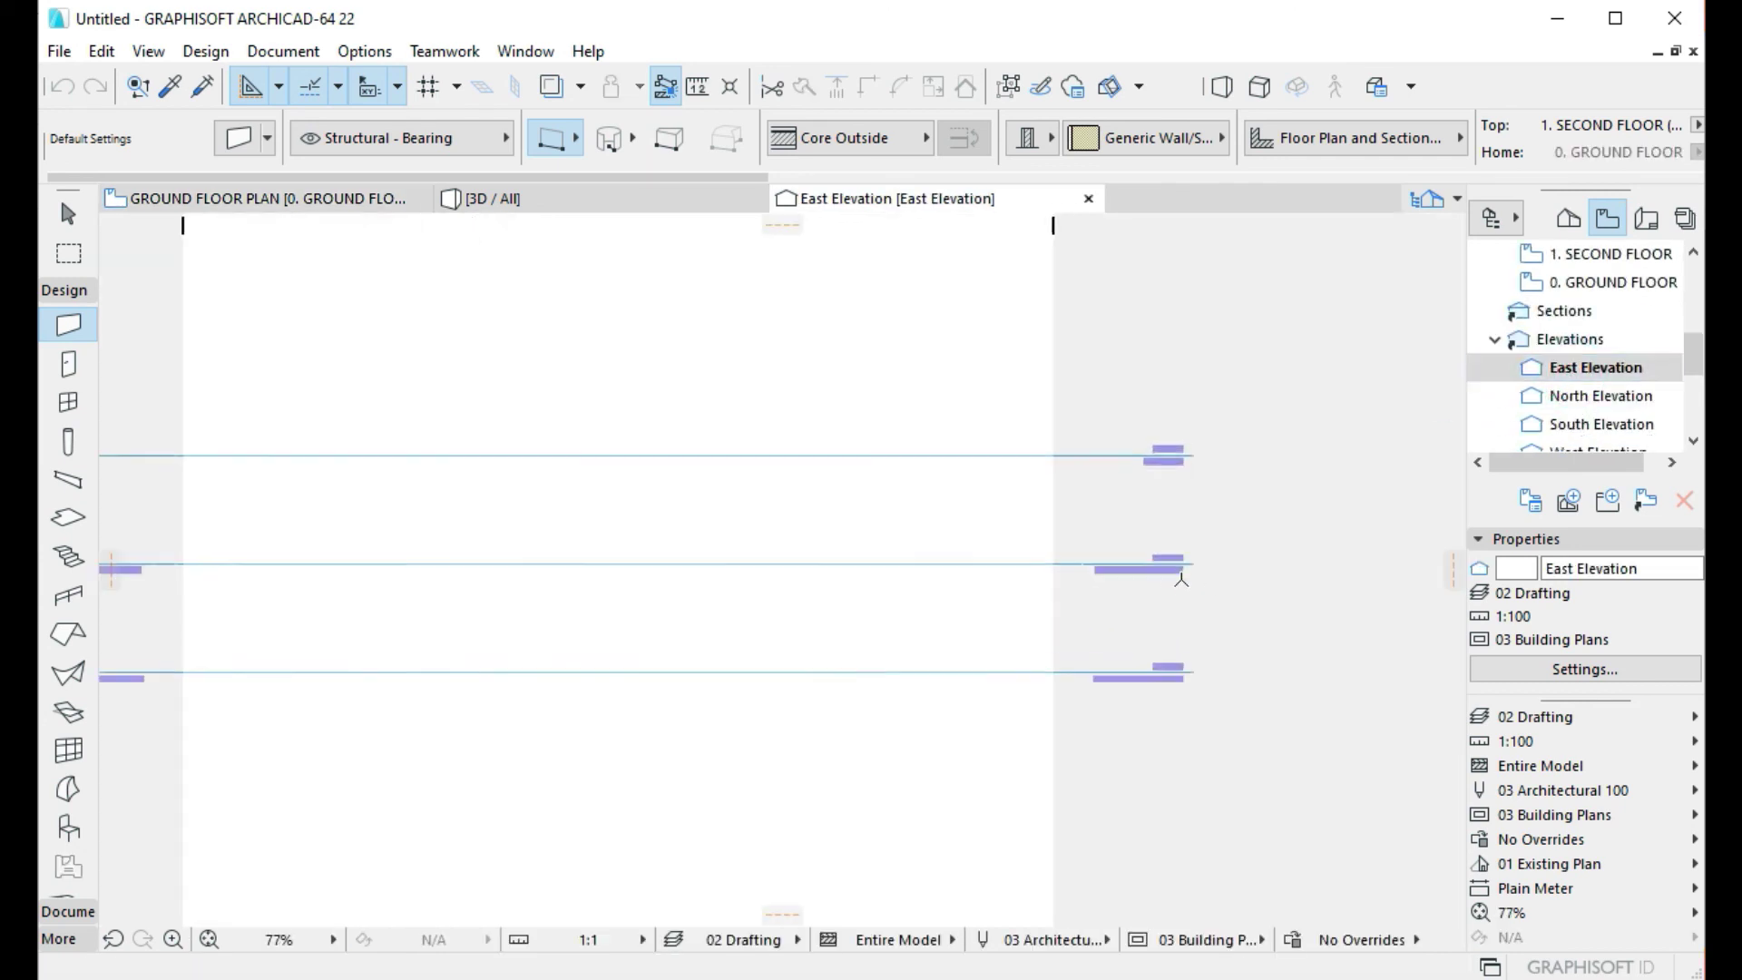
pyautogui.scroll(-2, 1180, 581)
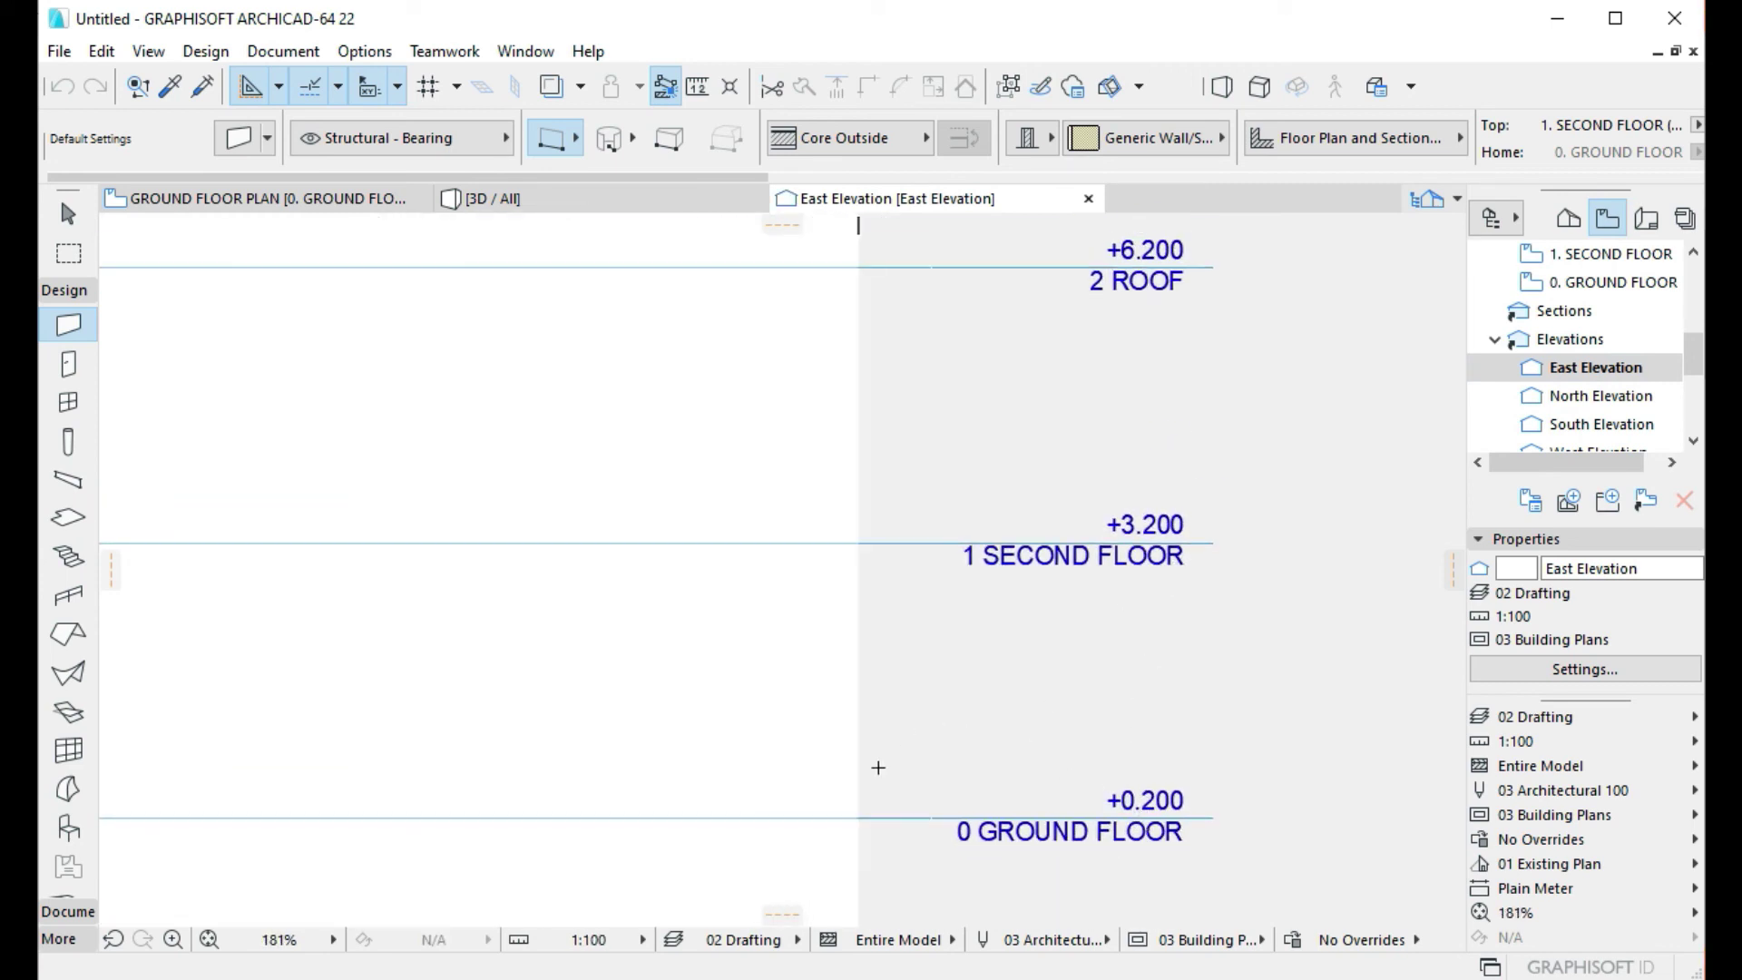
pyautogui.scroll(-4, 1060, 425)
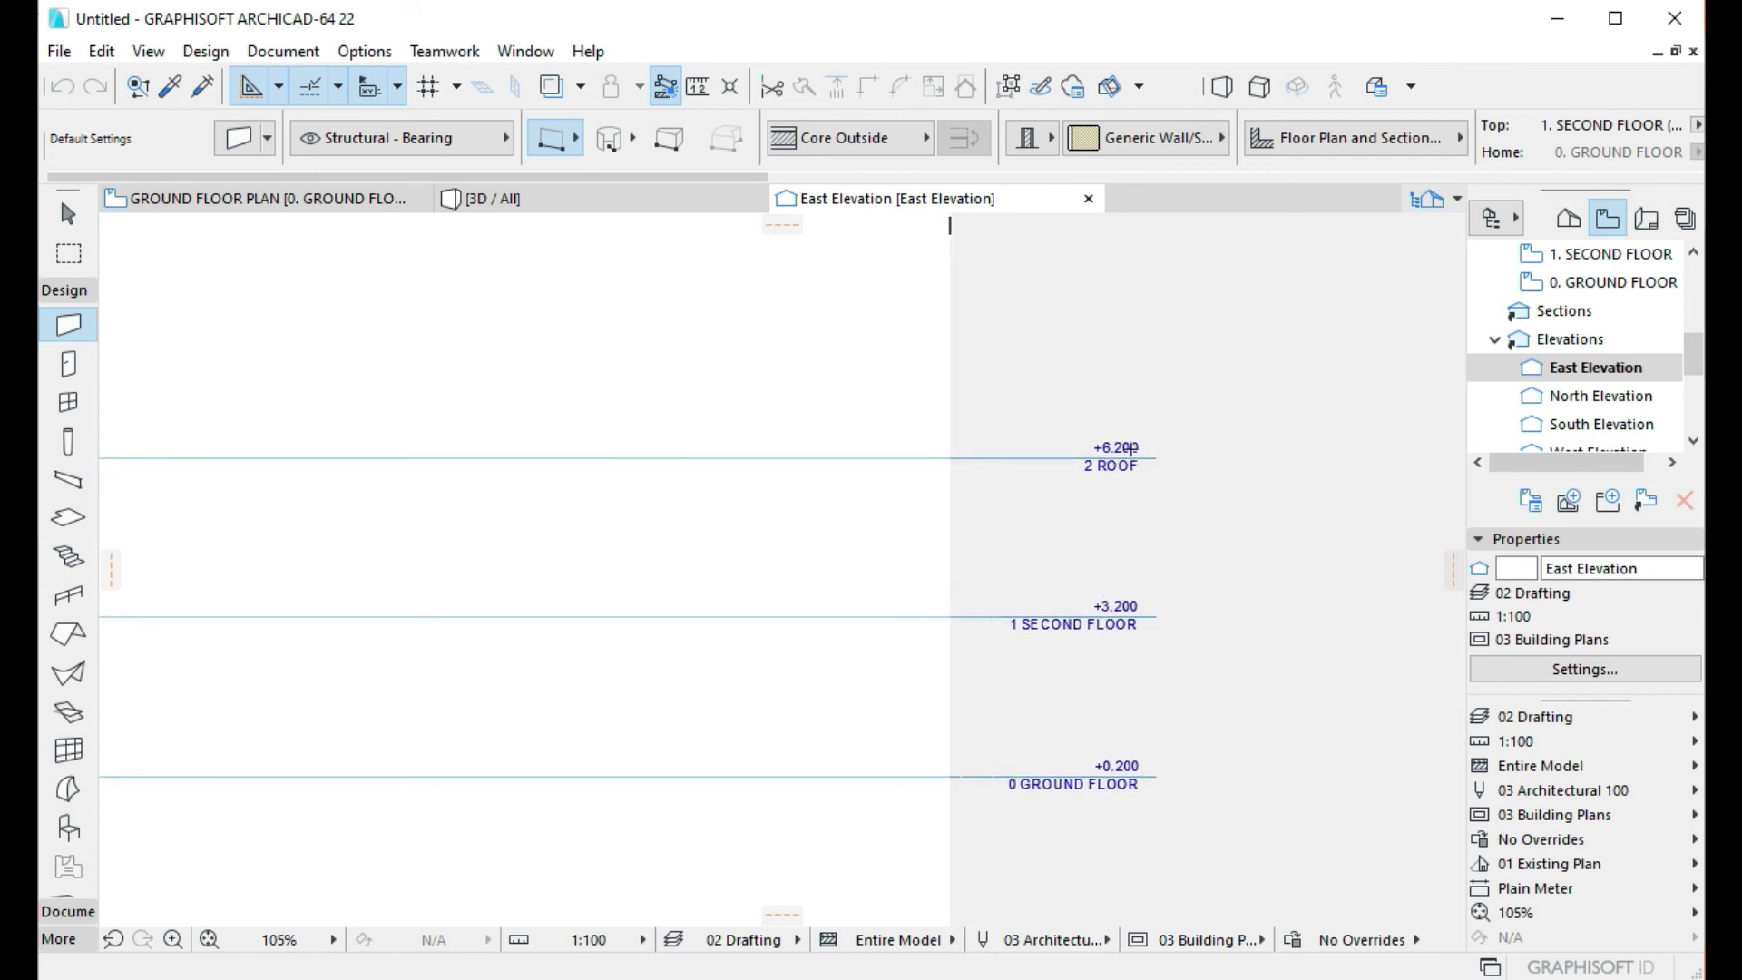
pyautogui.scroll(-3, 1624, 354)
# Open the ground floor view under Ceiling Plans.
pyautogui.doubleClick(1613, 339)
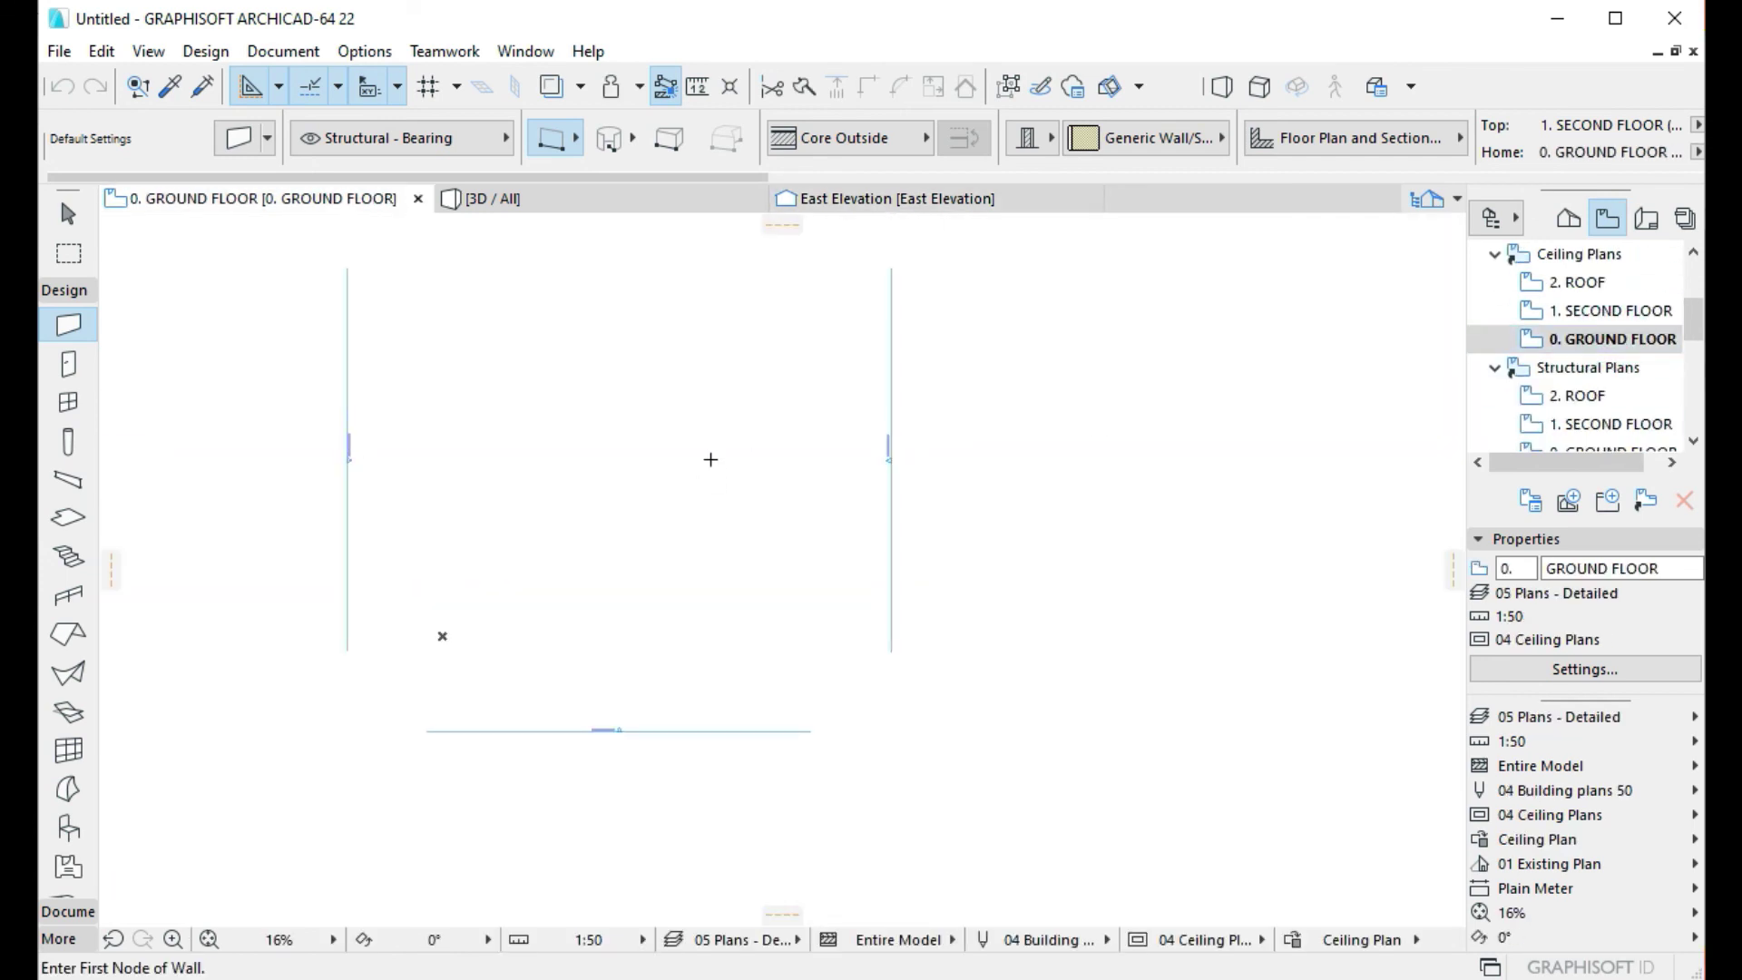
pyautogui.scroll(-3, 797, 564)
pyautogui.scroll(3, 809, 584)
pyautogui.moveTo(848, 727); pyautogui.dragTo(853, 599, button='middle')
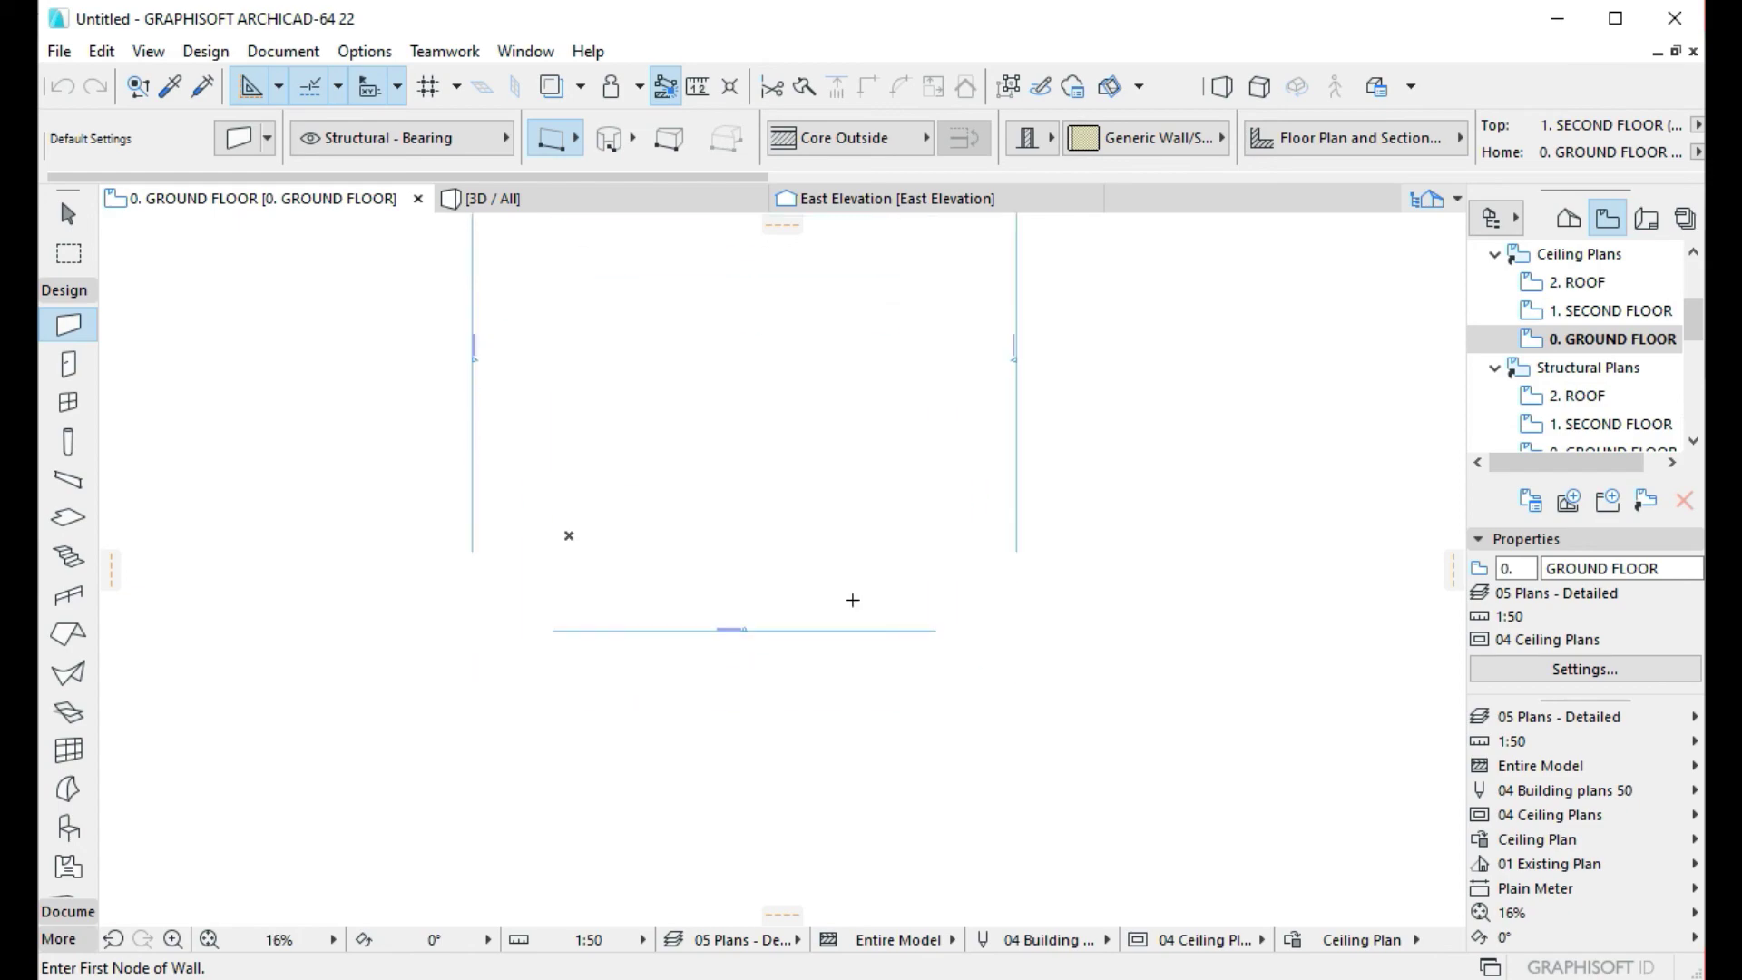